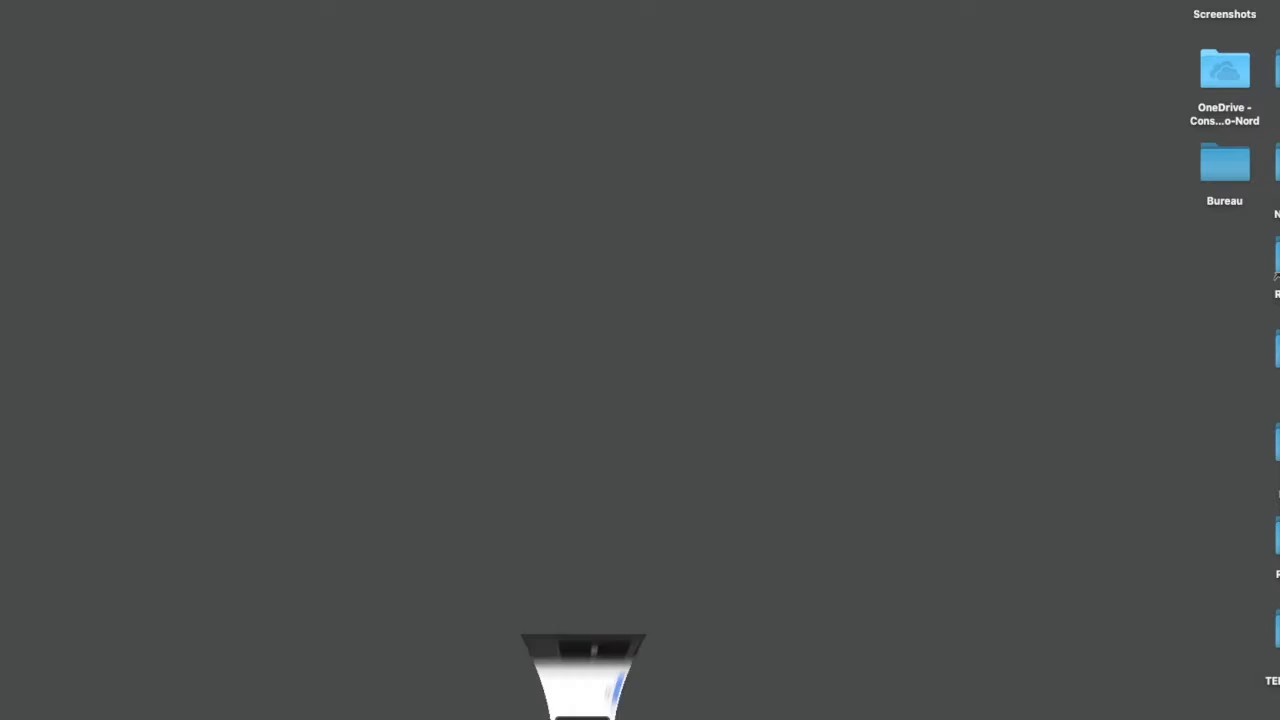
left_click(583, 708)
left_click(405, 50)
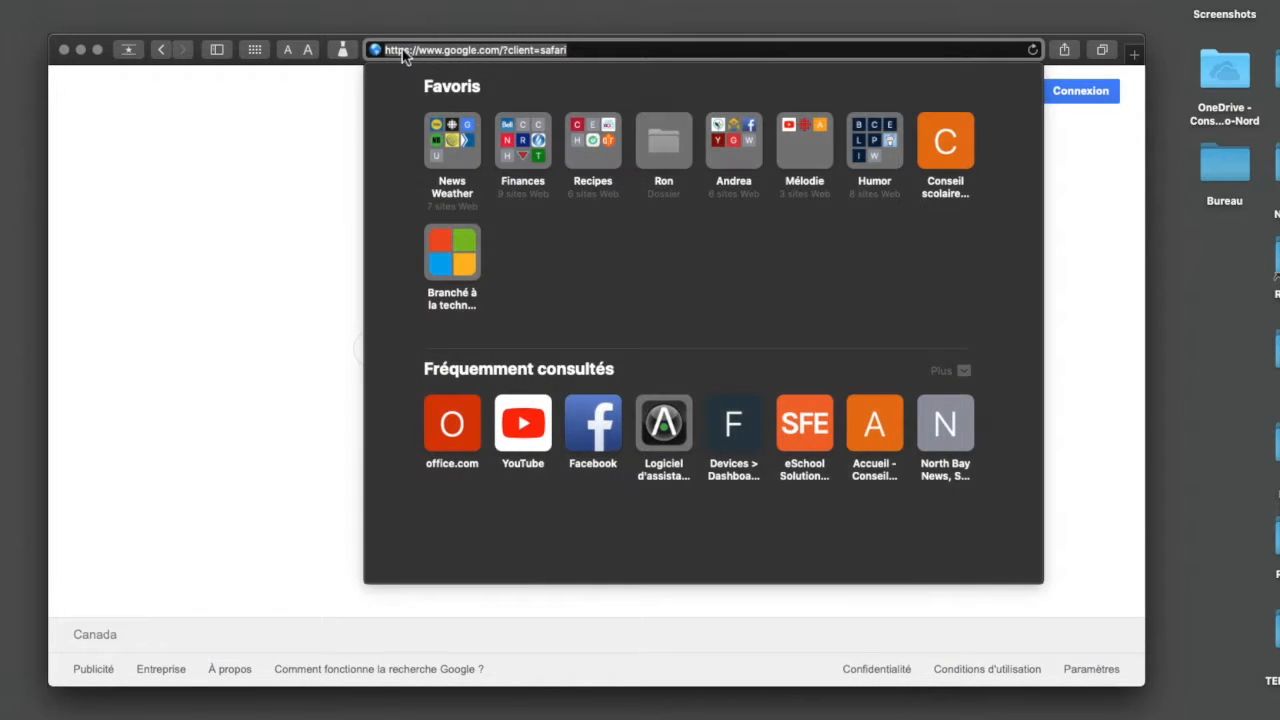
type("w")
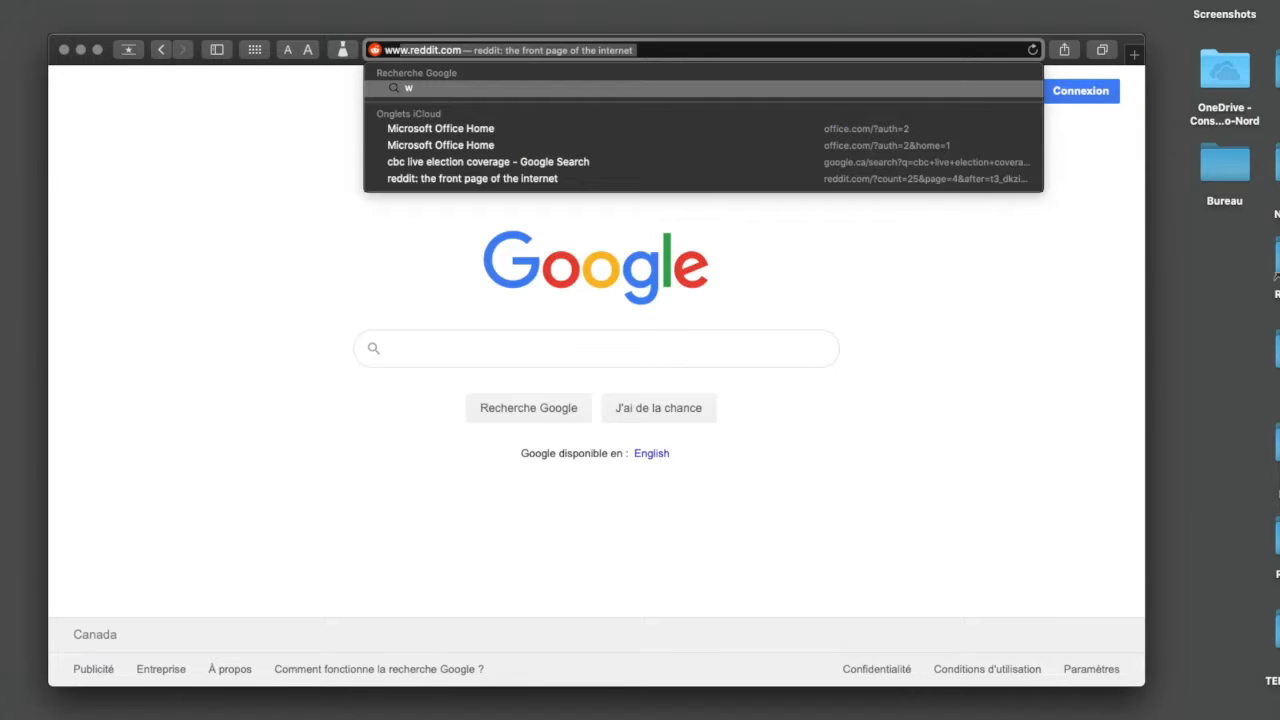
type("ww.office.com")
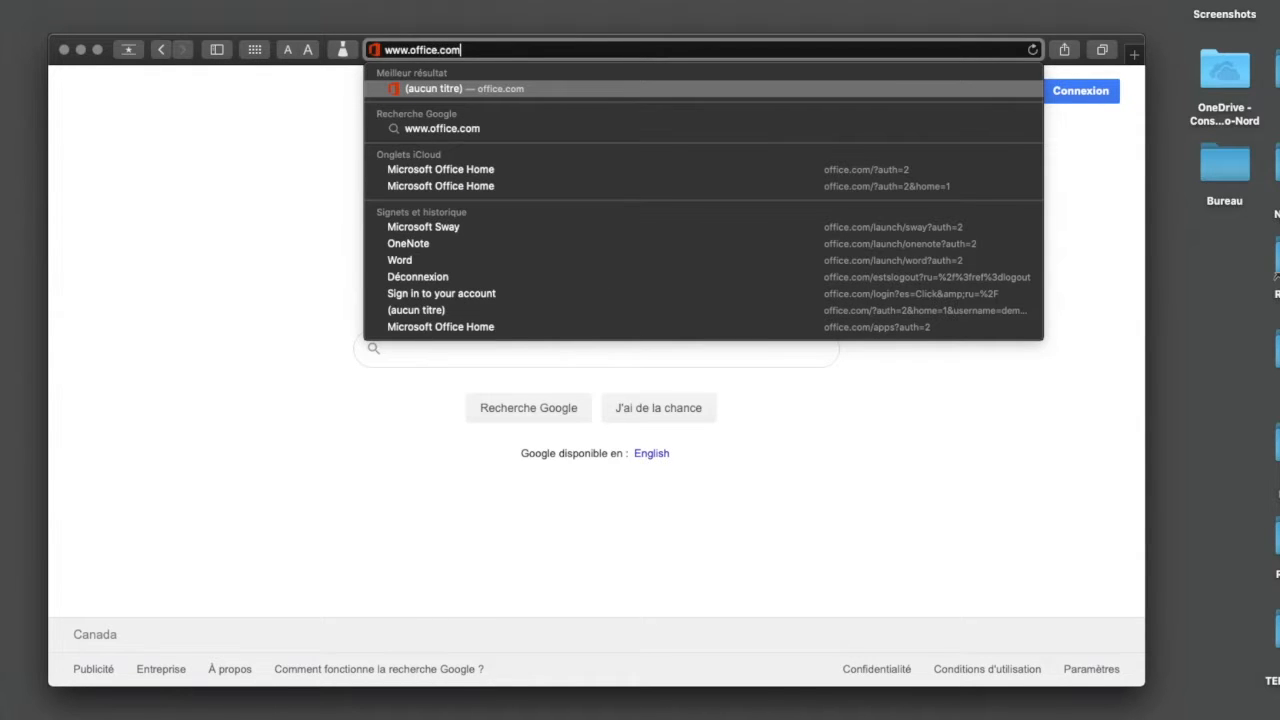
key("Return")
type("demer")
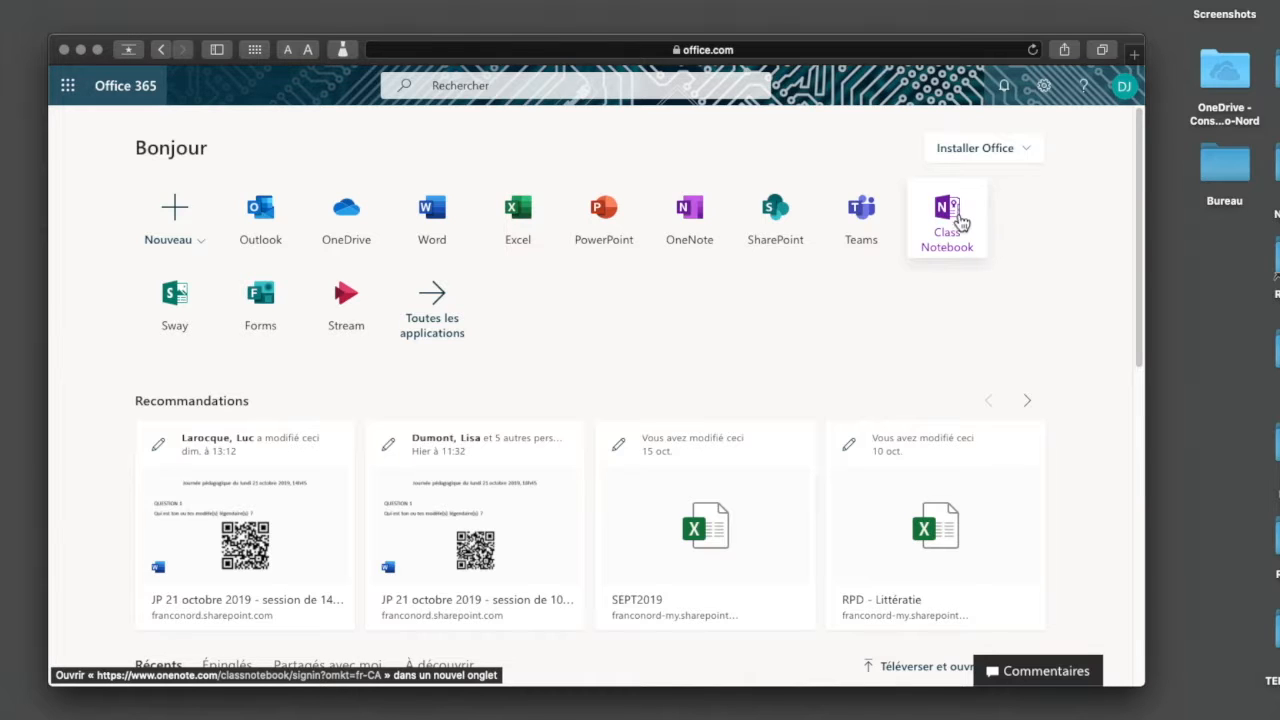
Start creating a new class notebook in Class Notebook, name it "Mathématique 2C" and accept its overview
left_click(950, 215)
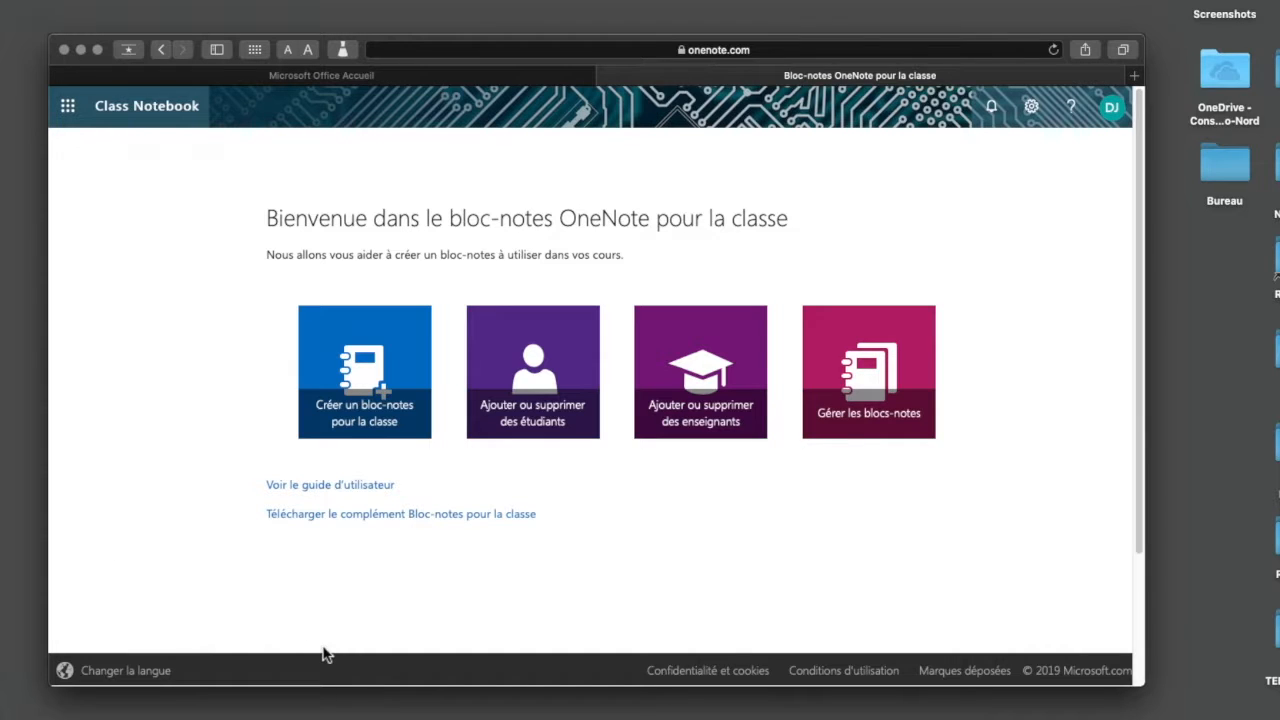
left_click(366, 392)
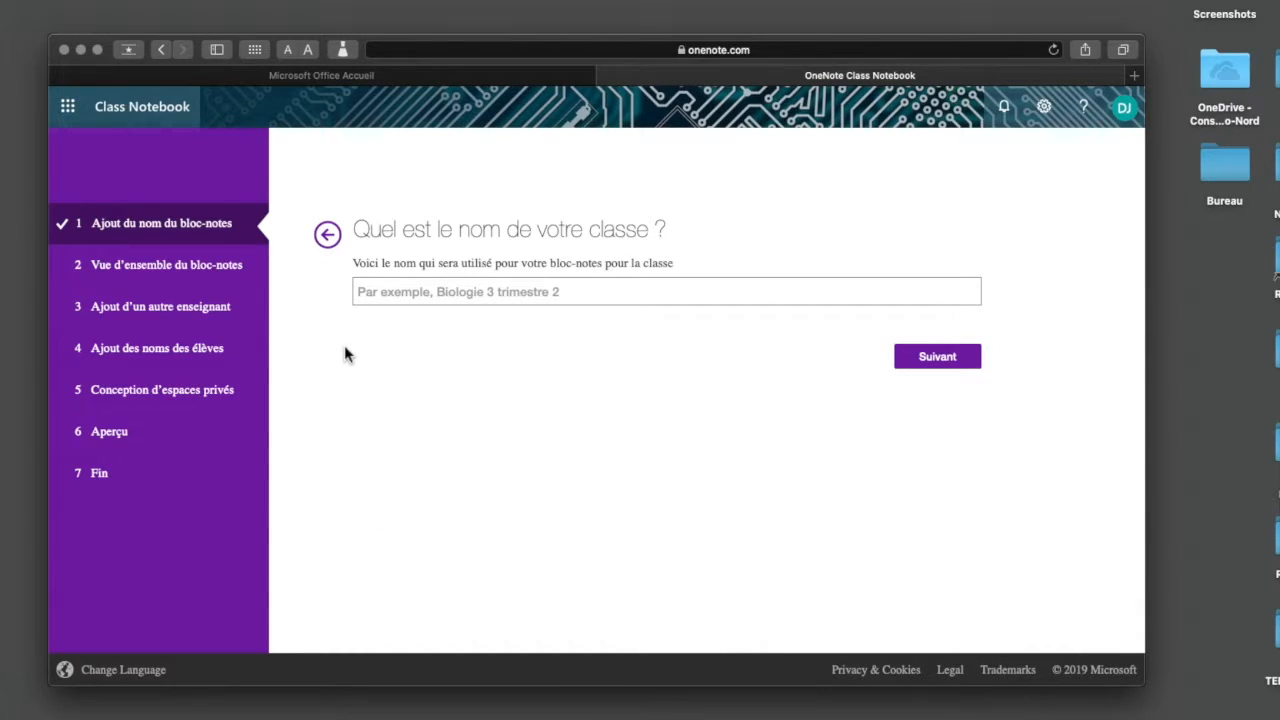
left_click(391, 300)
type("Mathé")
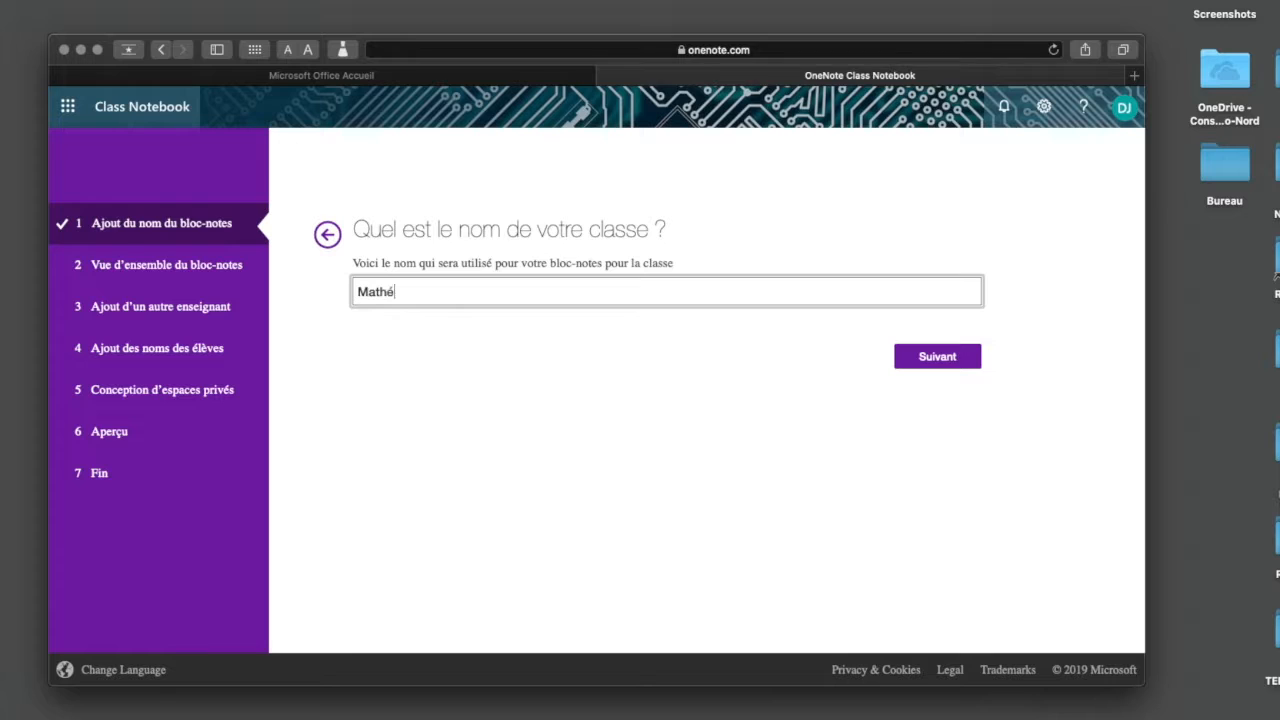
type("matique 2C")
left_click(928, 366)
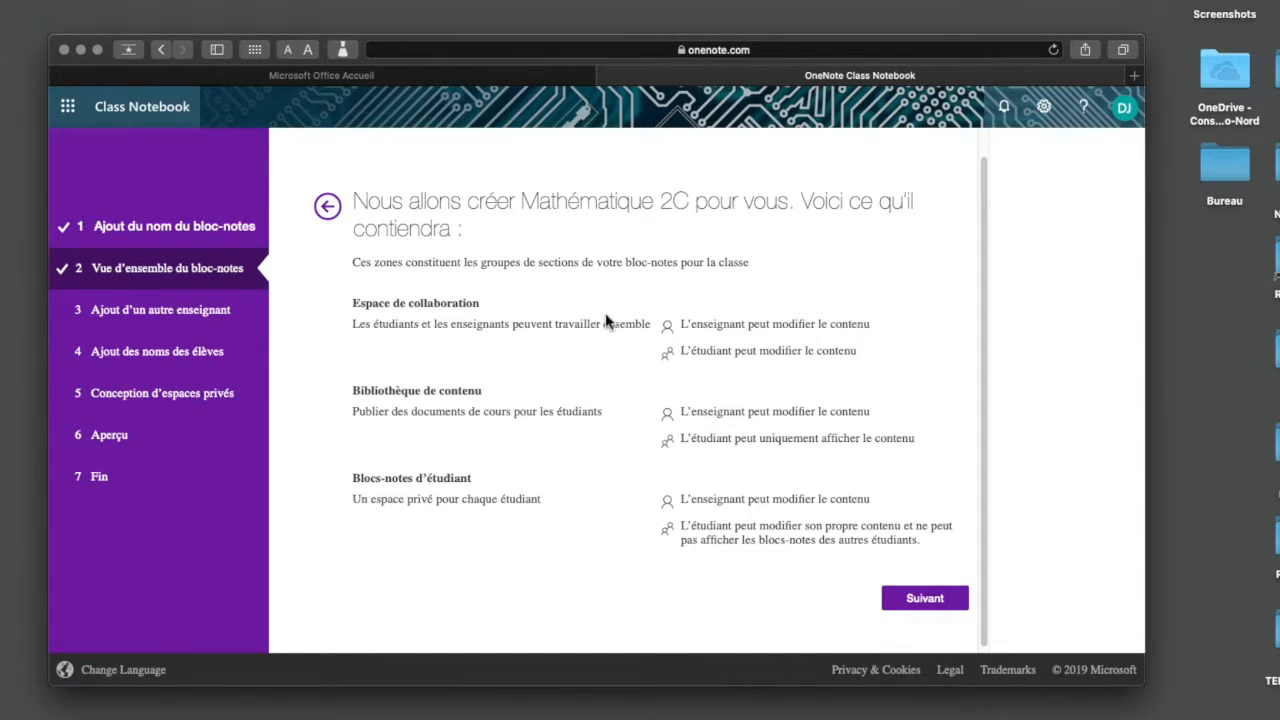
left_click(922, 598)
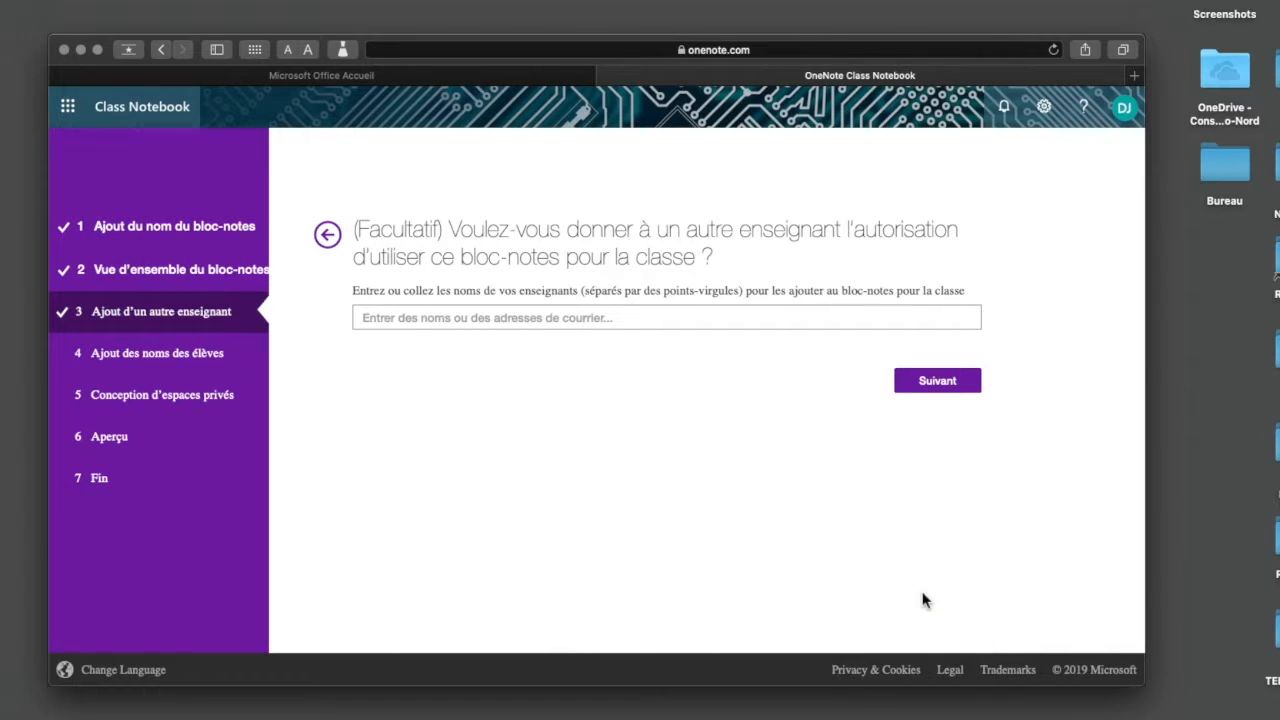
Give two other teachers permission to use the class notebook by searching for their surnames and picking them
left_click(666, 318)
type("masse")
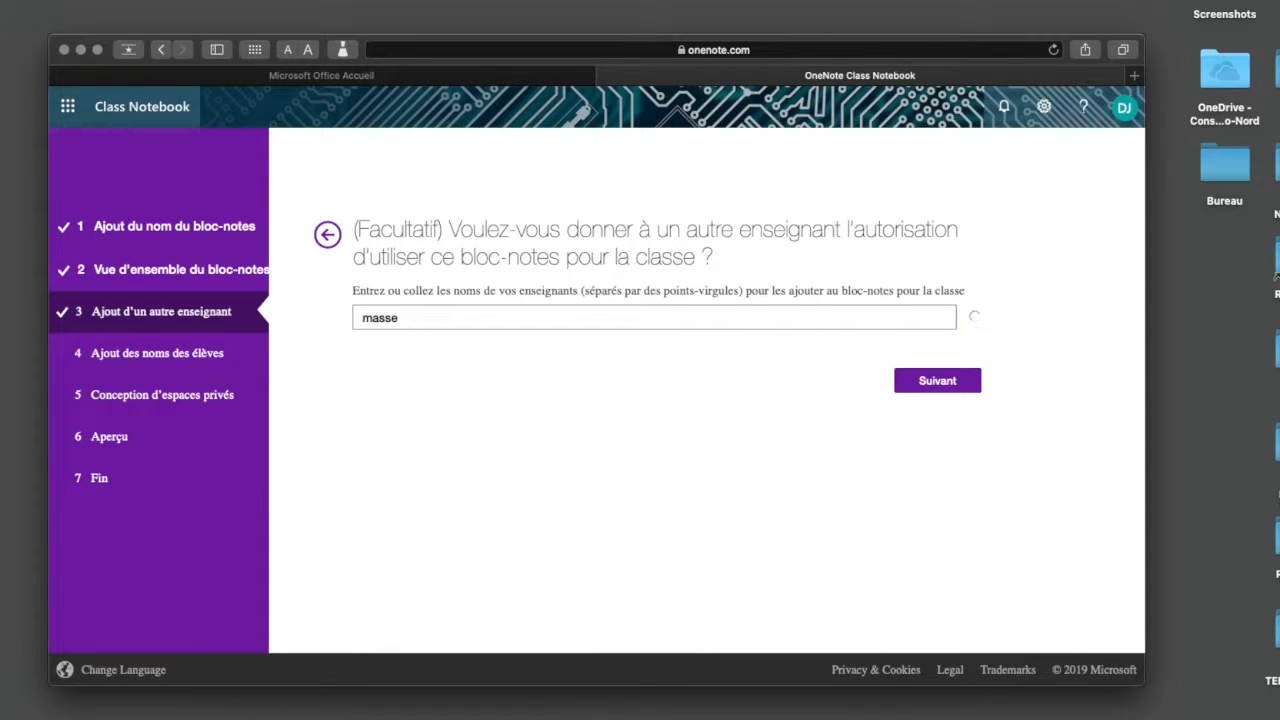
left_click(445, 377)
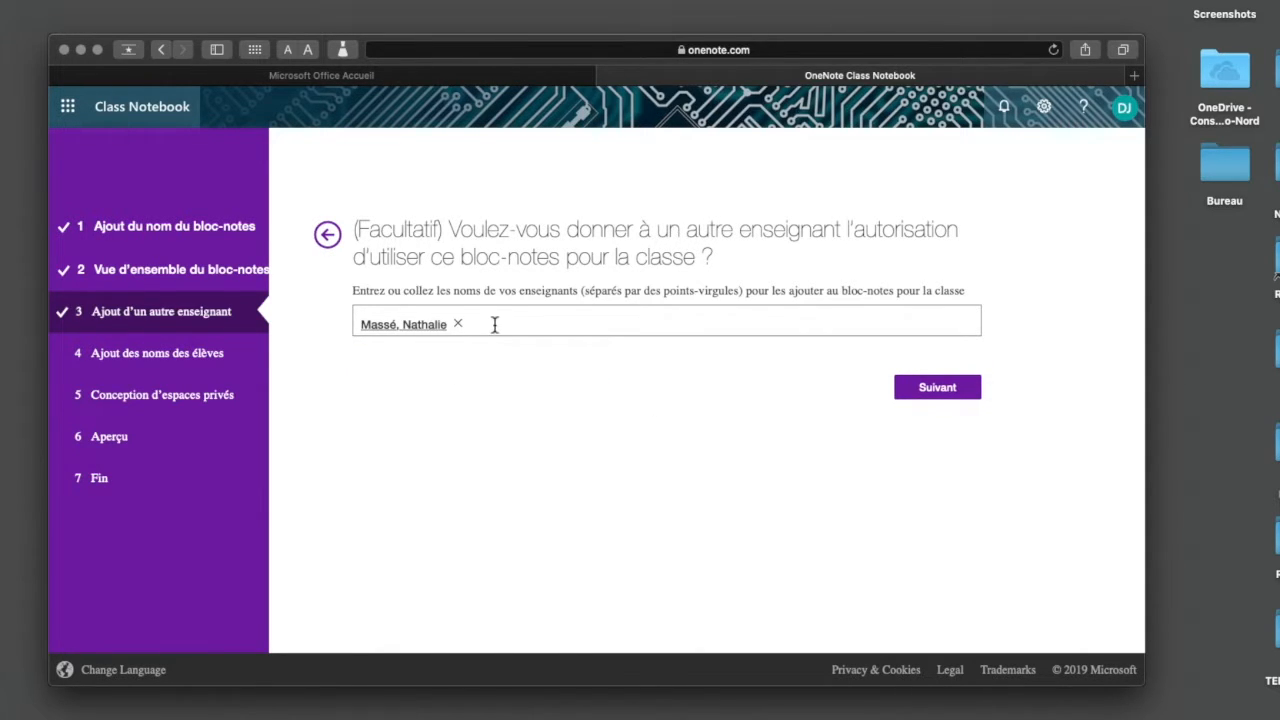
type("labellen")
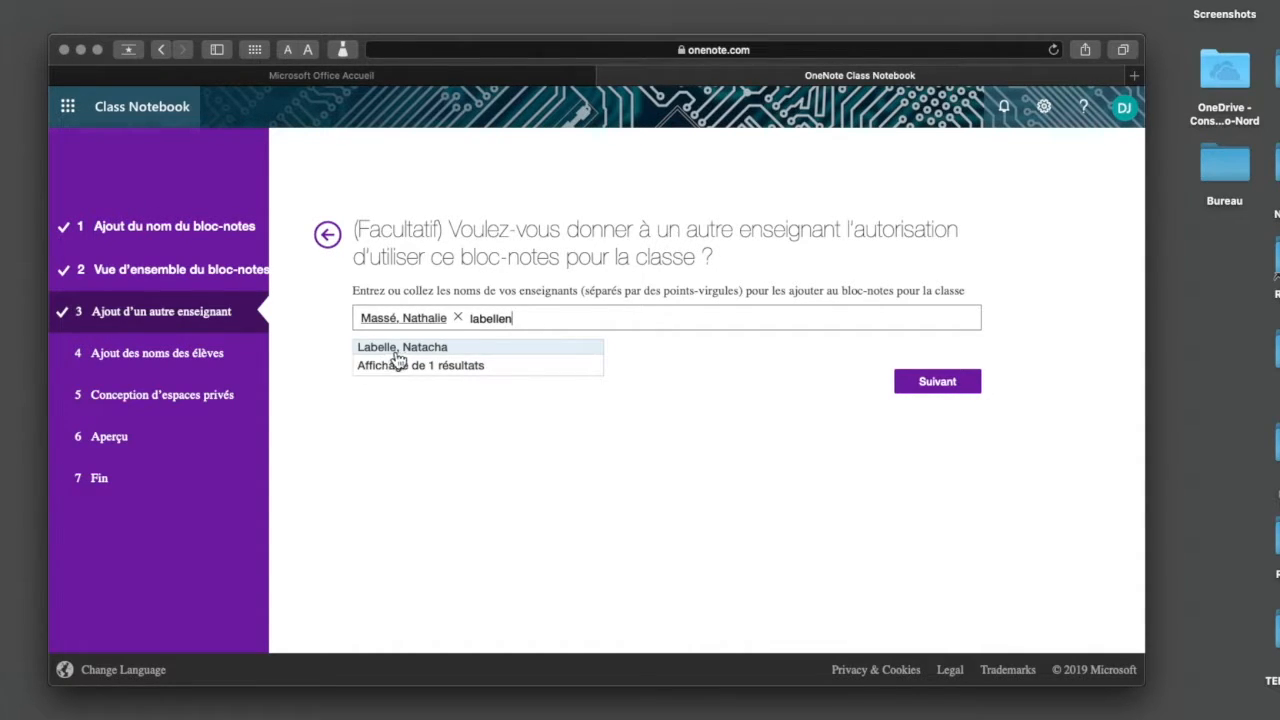
left_click(400, 349)
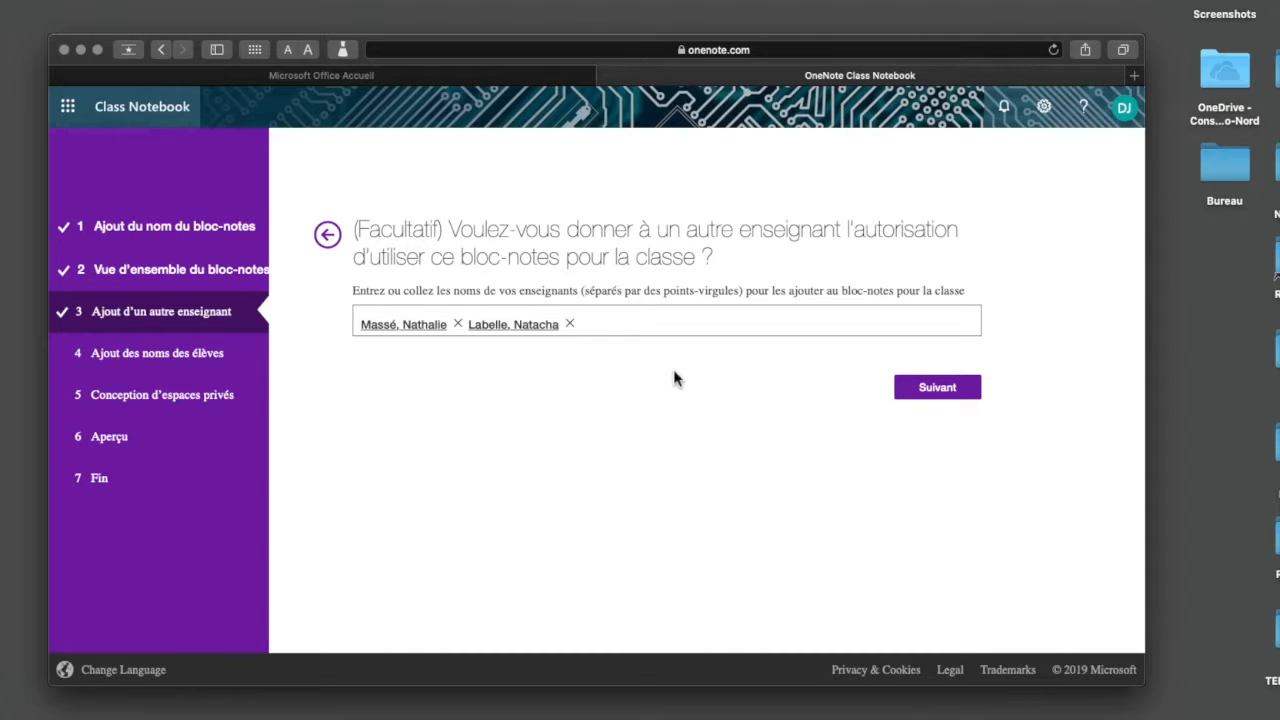
left_click(951, 391)
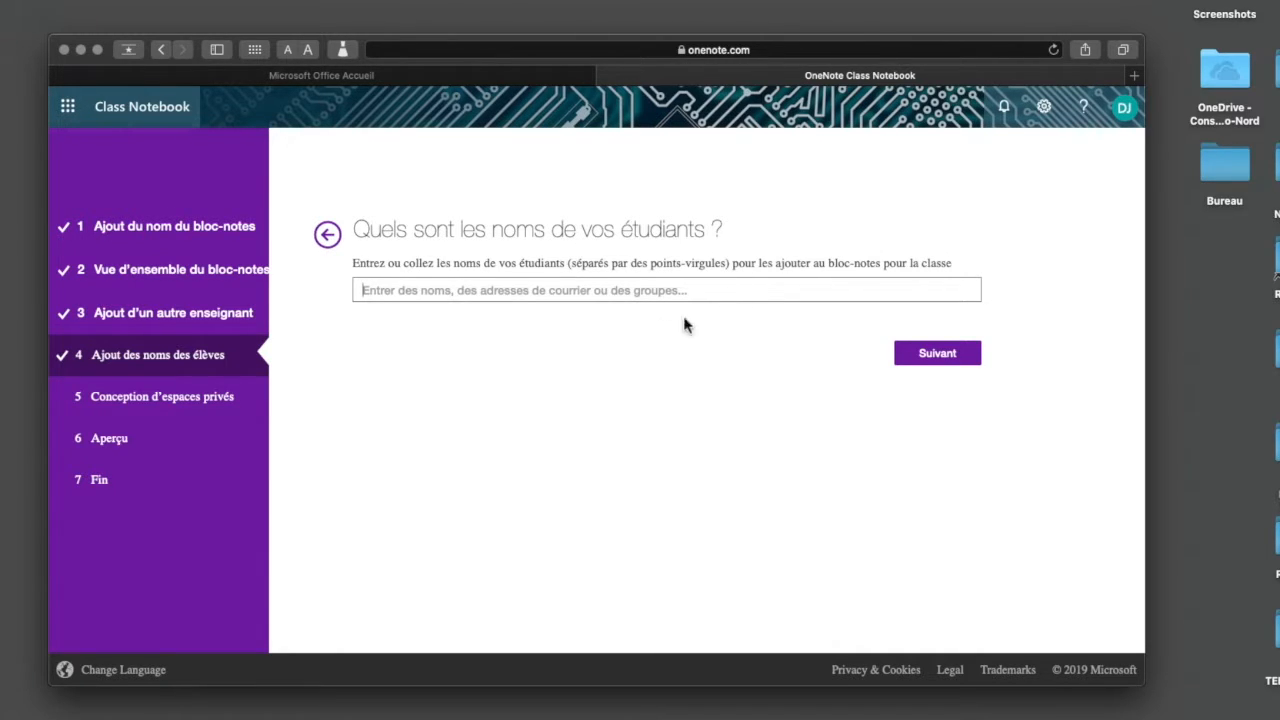
Add one student to the class notebook by searching for the surname and picking the match
type("demers")
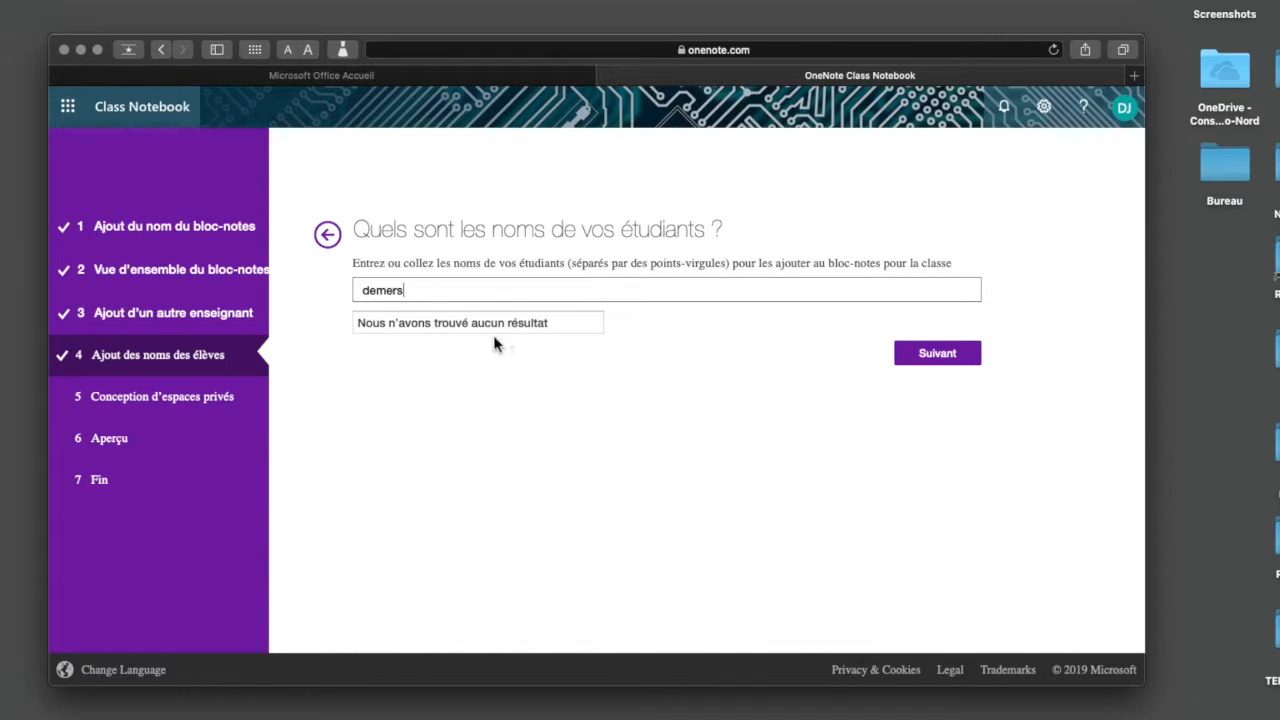
left_click(492, 338)
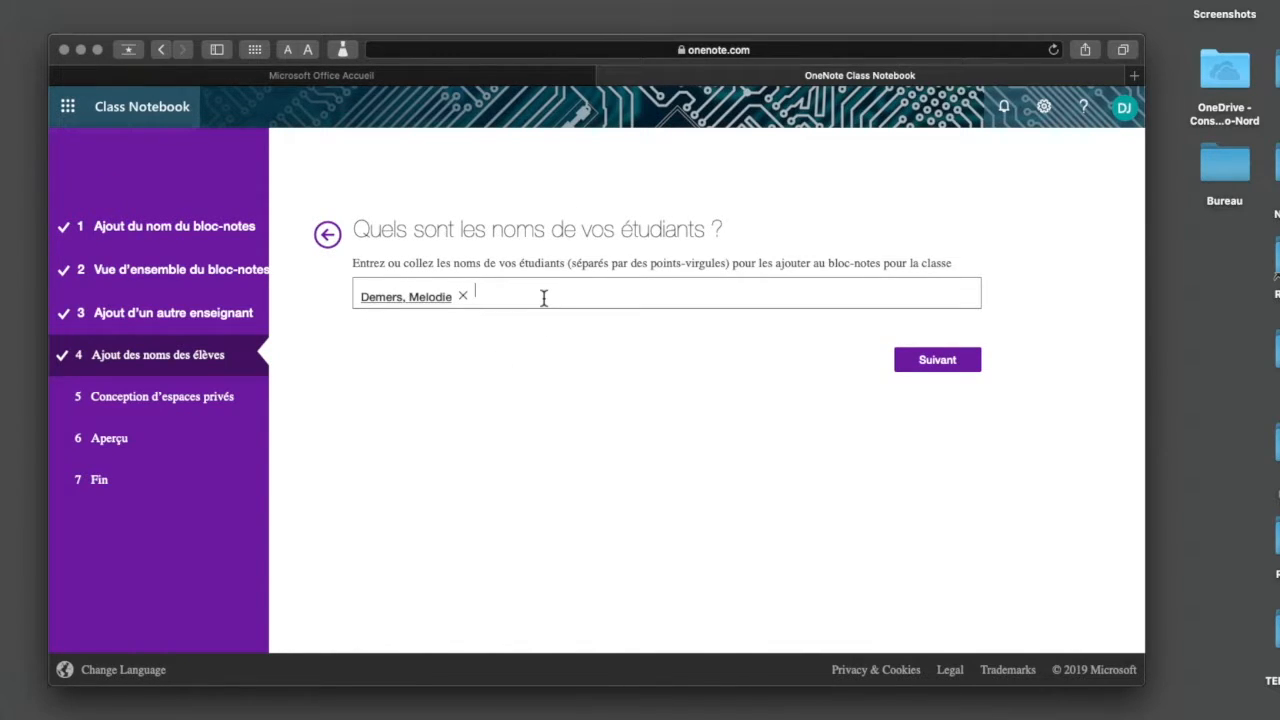
Look up students by their group code in the student entry, browse the matches and clear the code
type("3112")
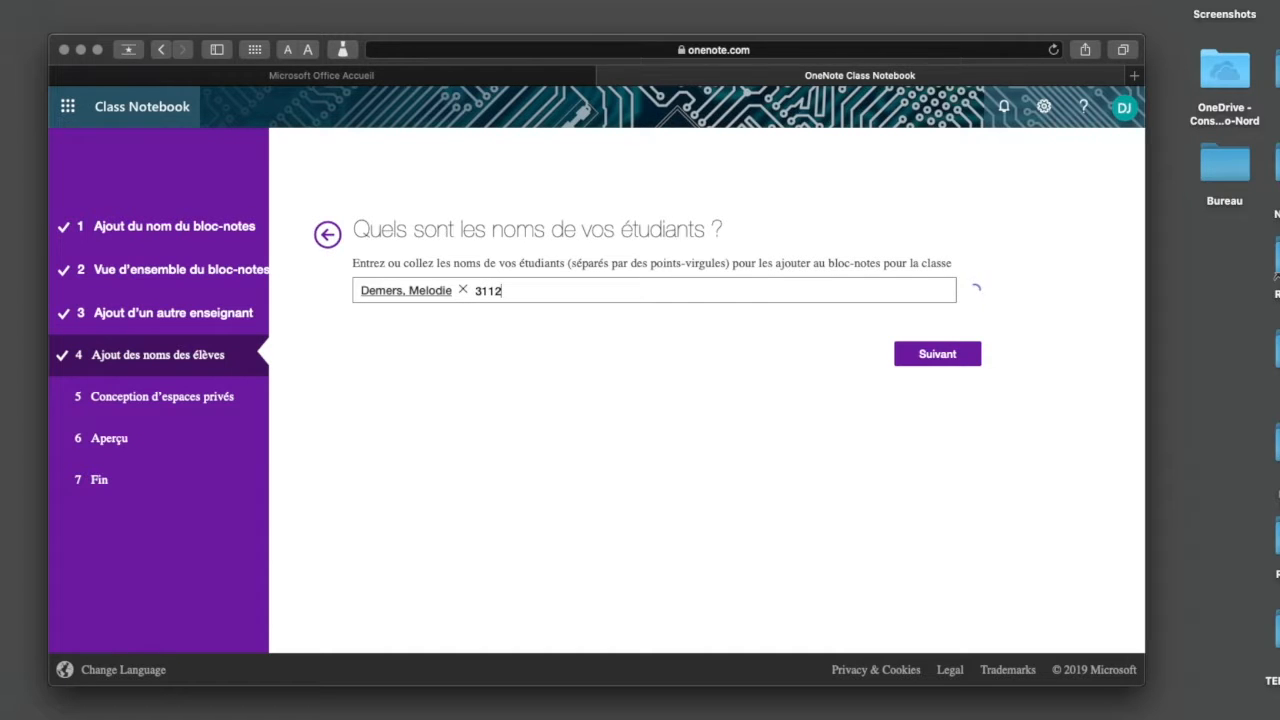
type("45")
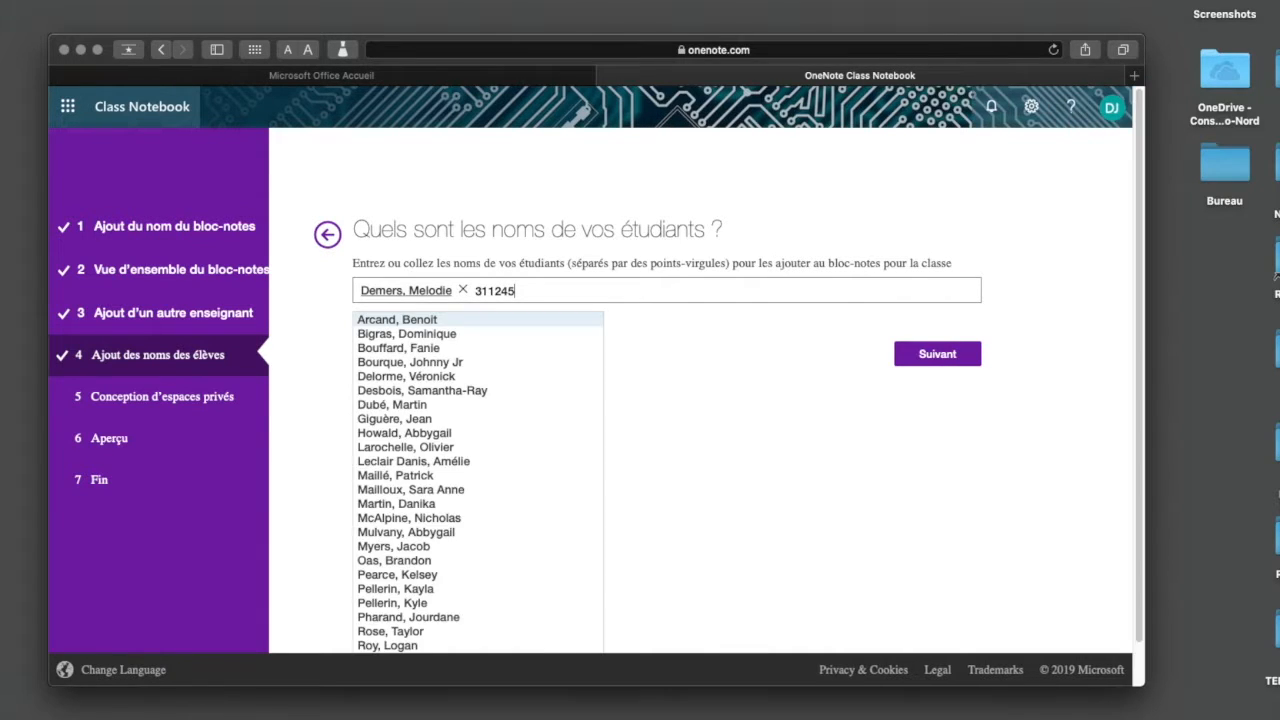
scroll(458, 494, "down", 2)
scroll(458, 494, "up", 2)
left_click(543, 295)
key("BackSpace")
key("BackSpace")
key("BackSpace")
key("BackSpace")
key("BackSpace")
key("BackSpace")
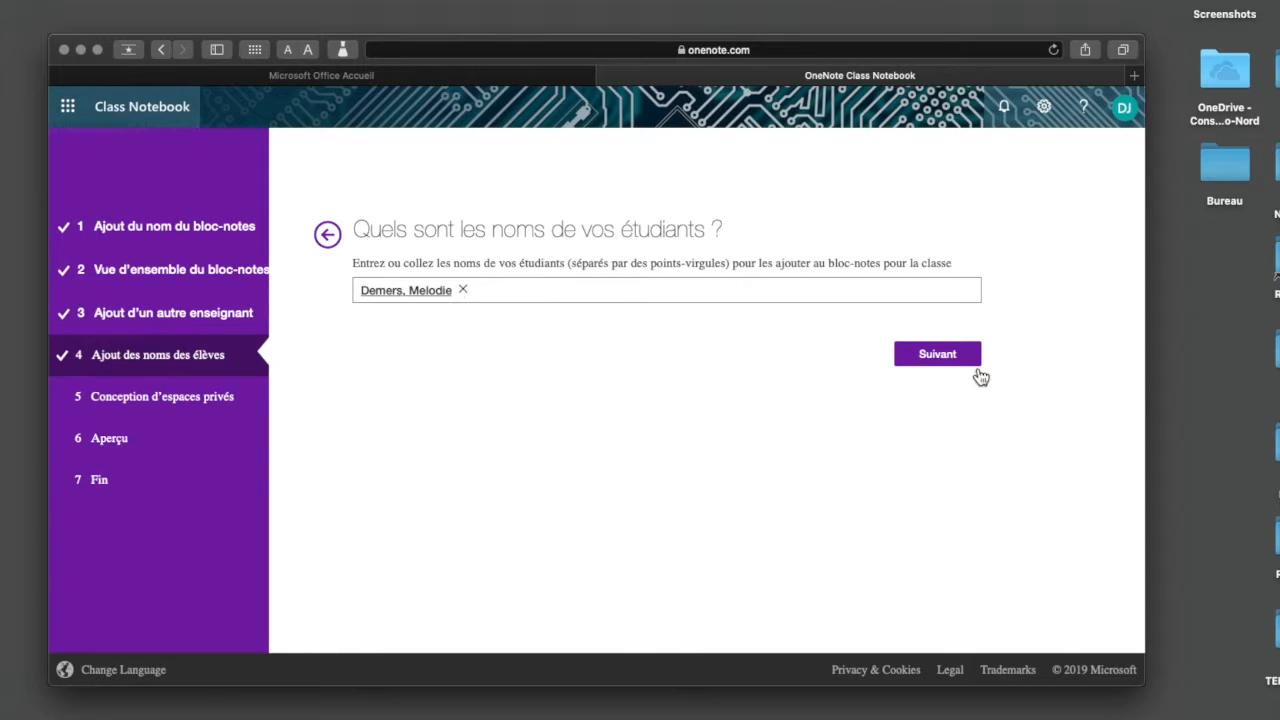
Proceed to the private space design and remove the Questionnaires and Travail à domicile sections
left_click(948, 362)
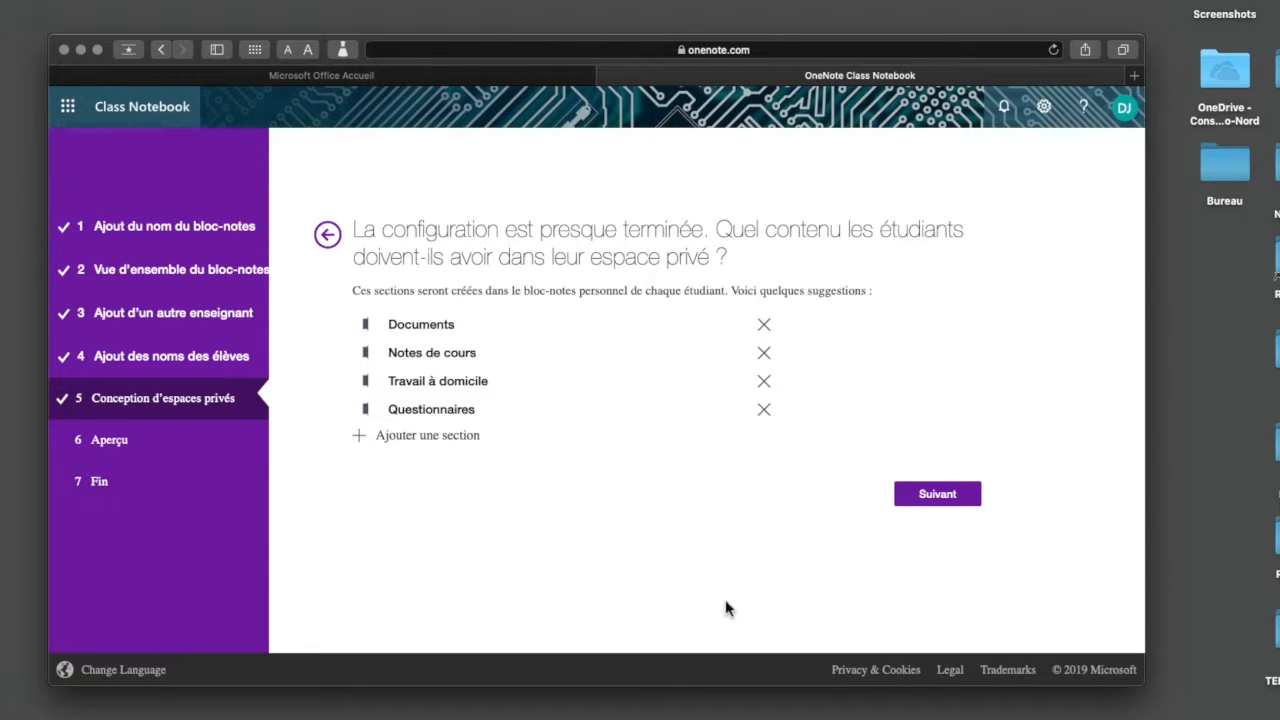
left_click(764, 410)
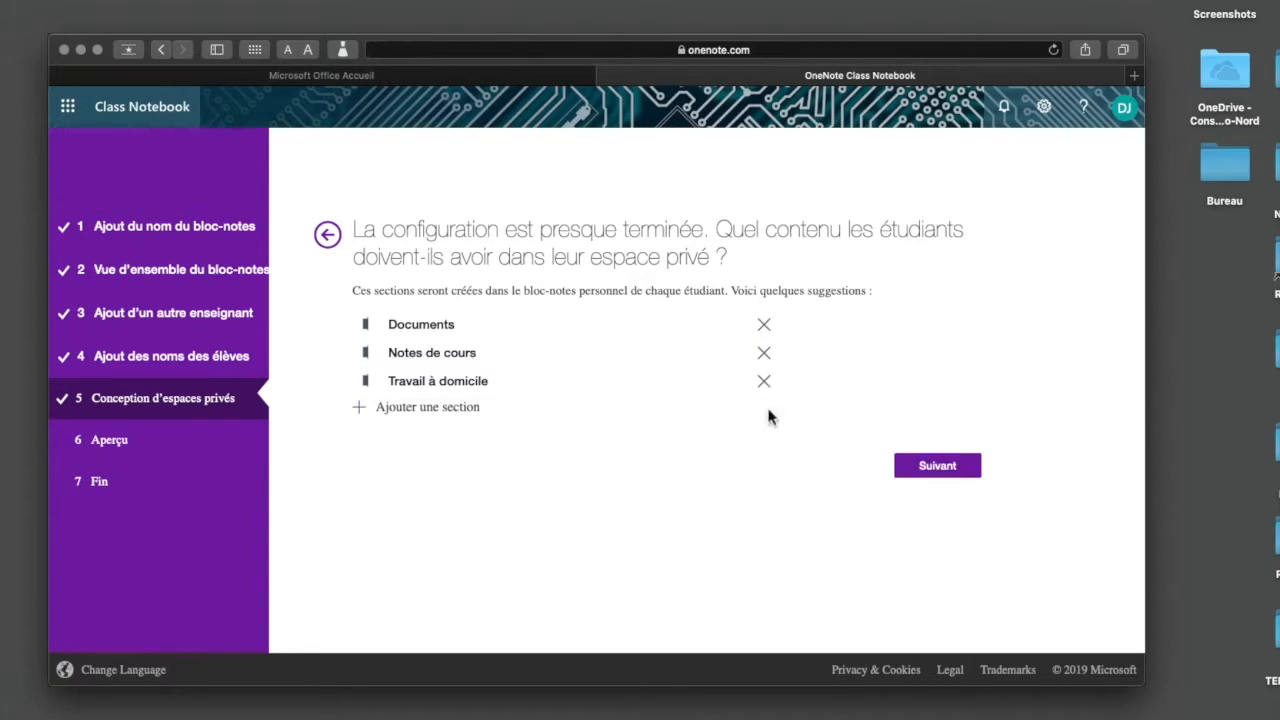
left_click(764, 382)
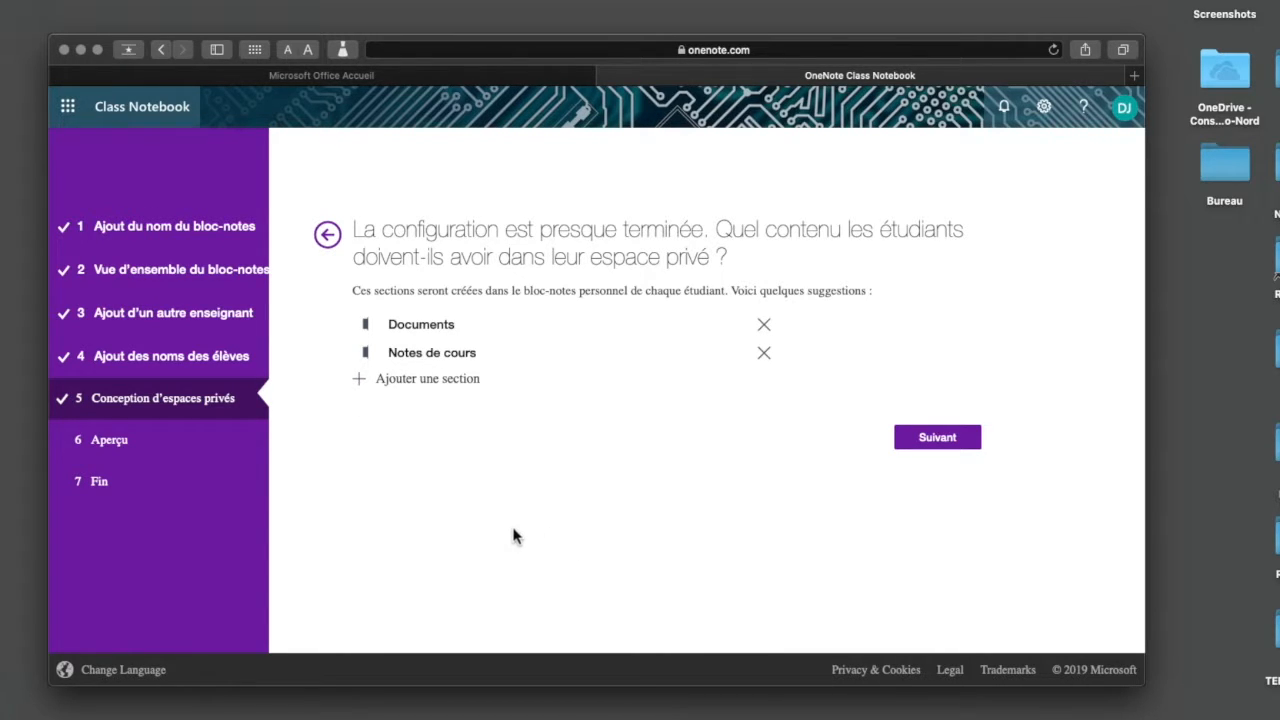
Add a section named "Quiz" to the students' private space
left_click(362, 380)
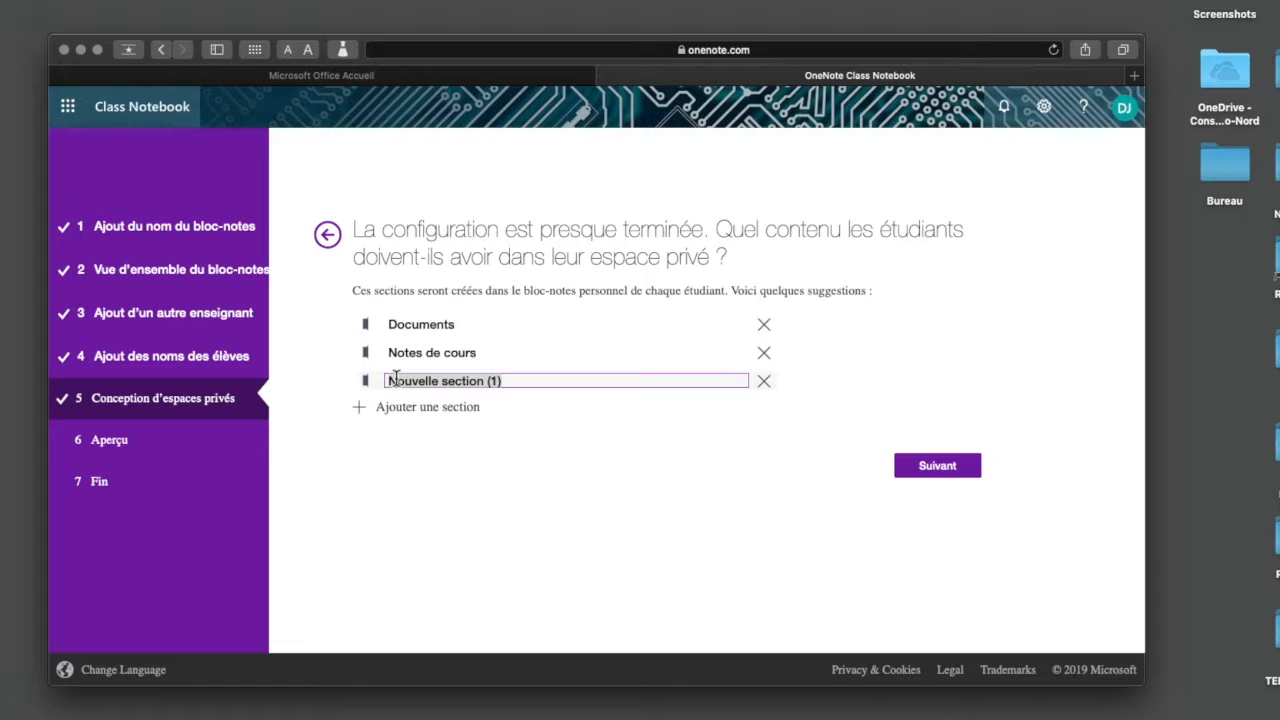
type("Q")
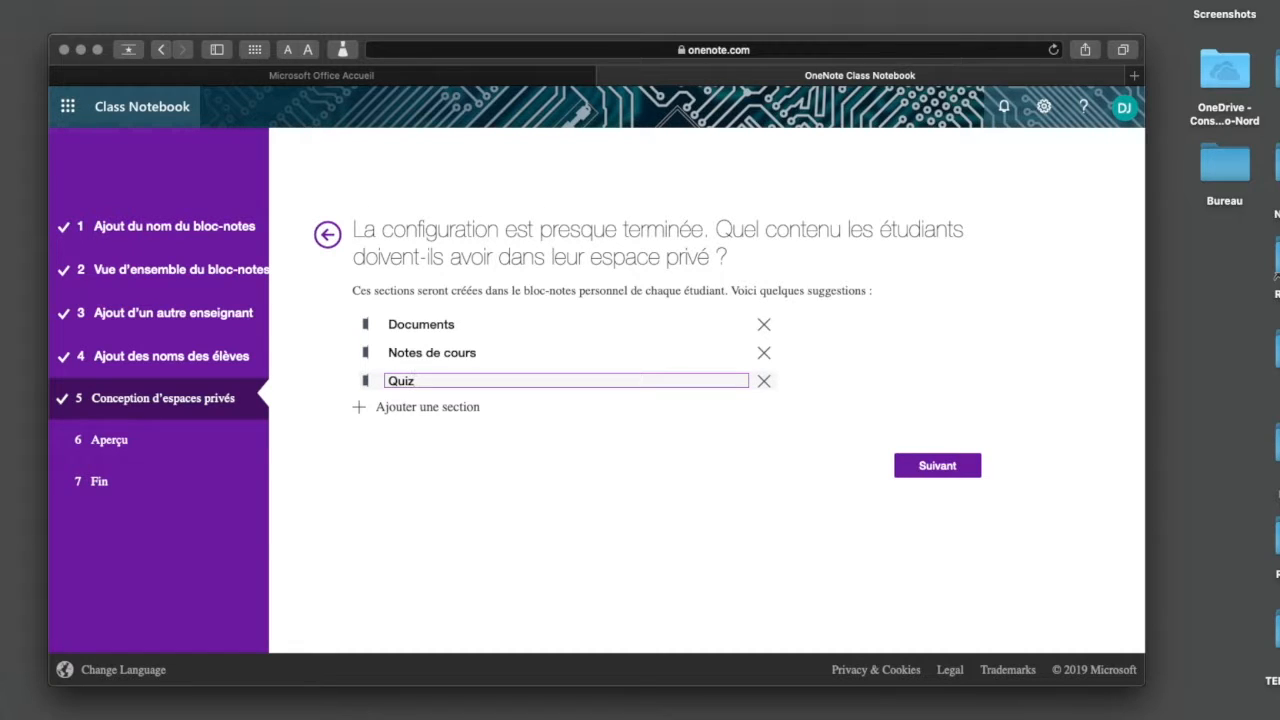
type("uiz")
key("Return")
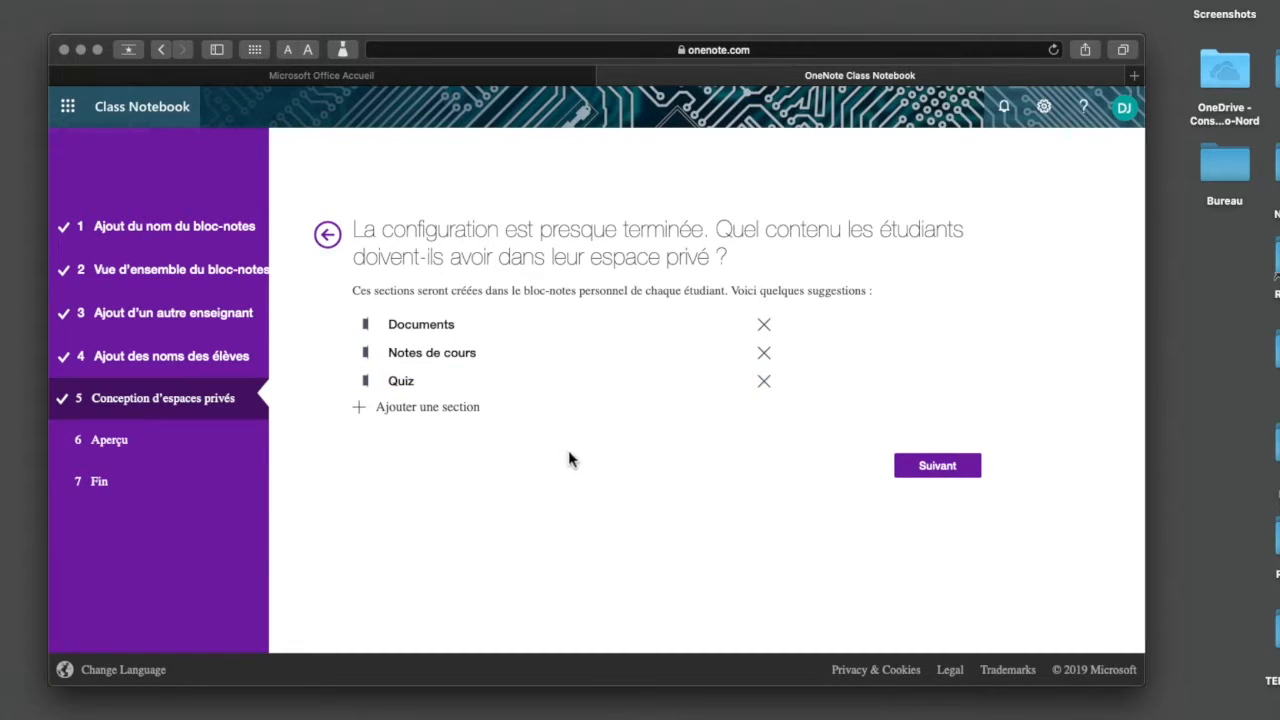
left_click(360, 407)
left_click(367, 435)
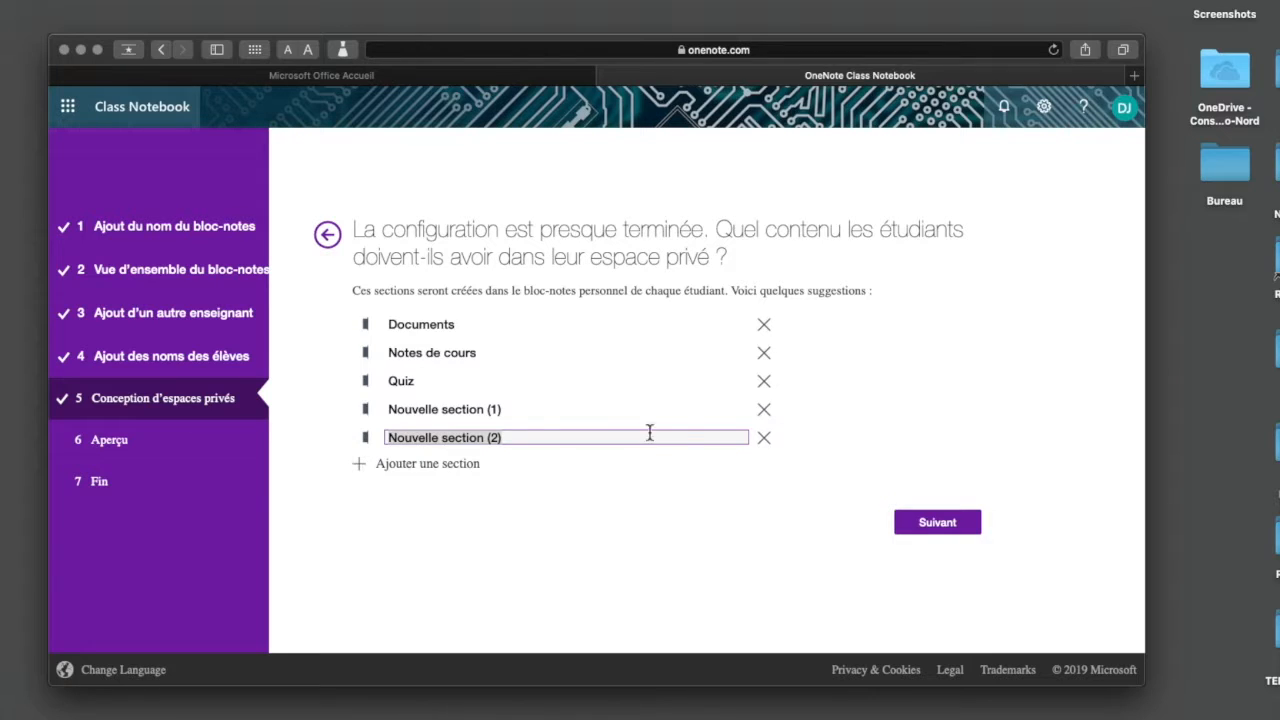
left_click(764, 440)
left_click(764, 410)
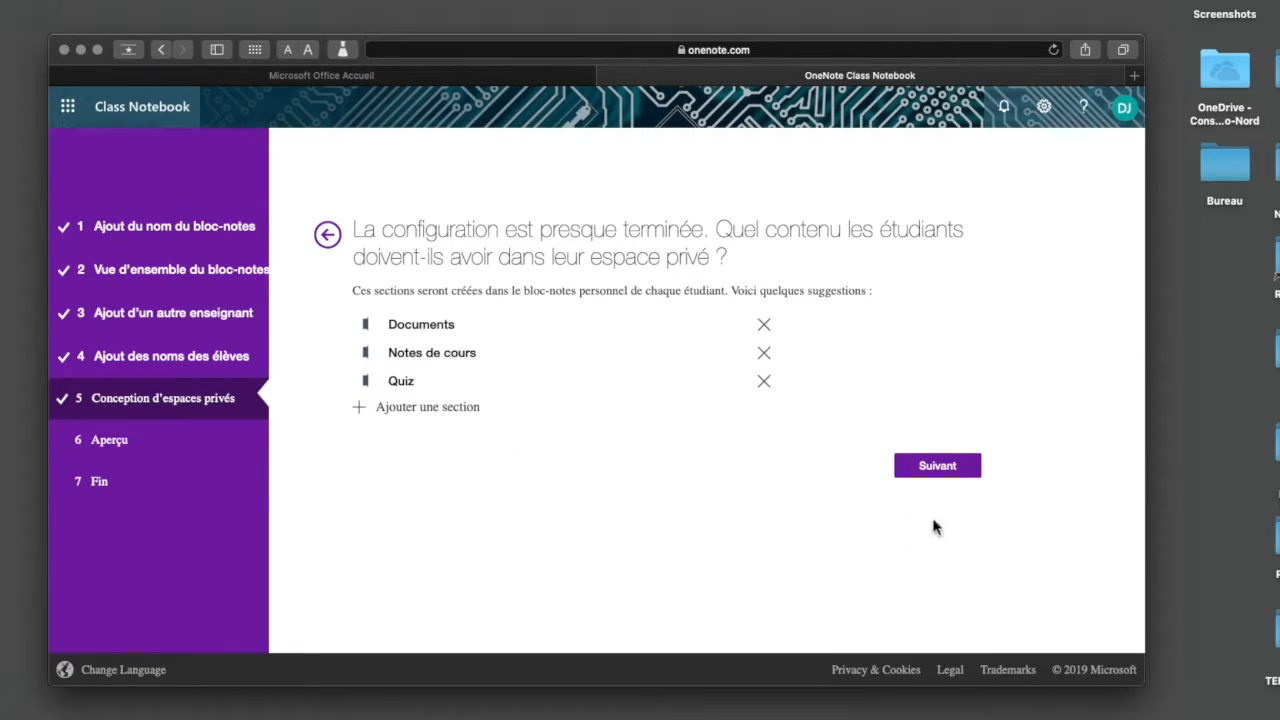
Check the teacher and student notebook previews and create the class notebook
left_click(938, 466)
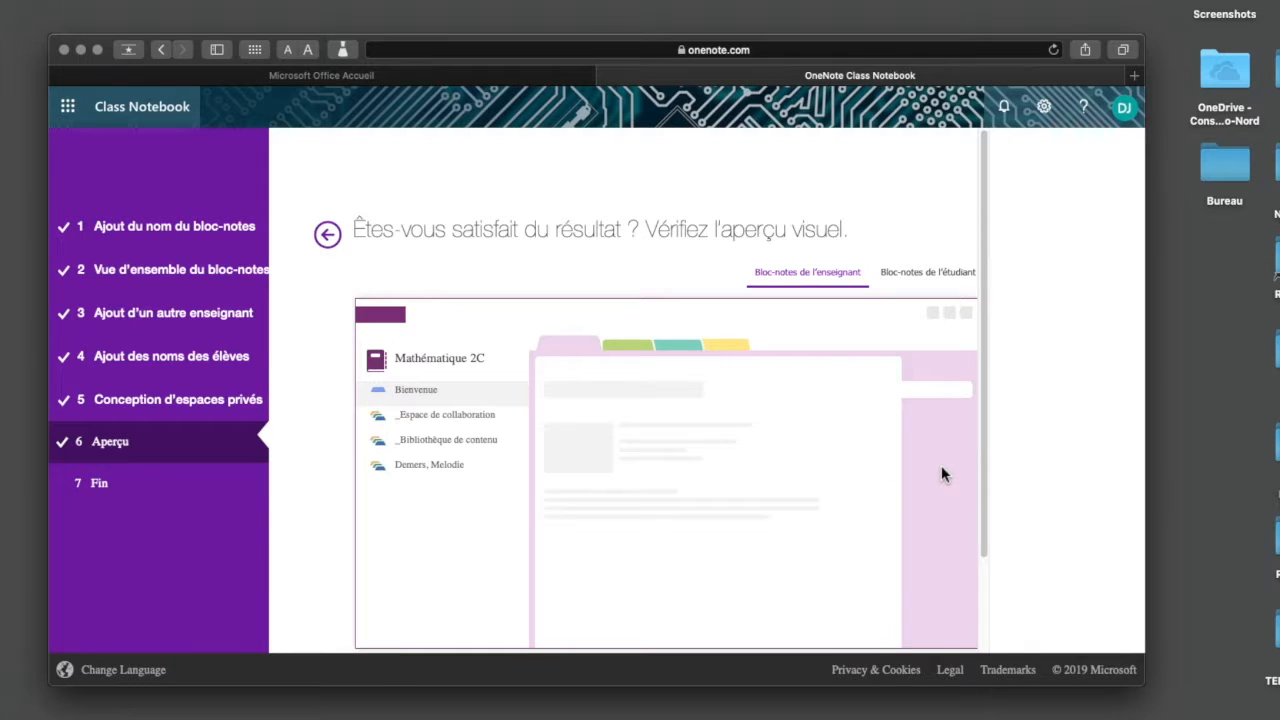
scroll(941, 474, "down", 1)
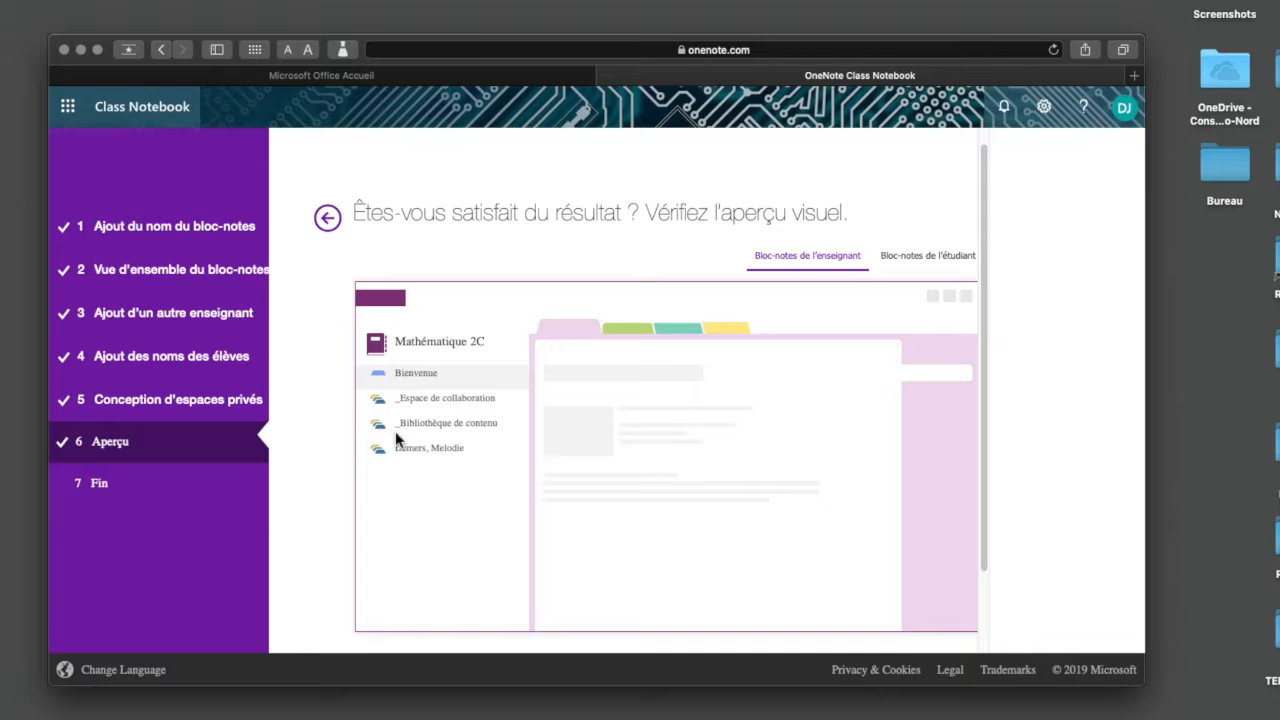
scroll(396, 434, "down", 2)
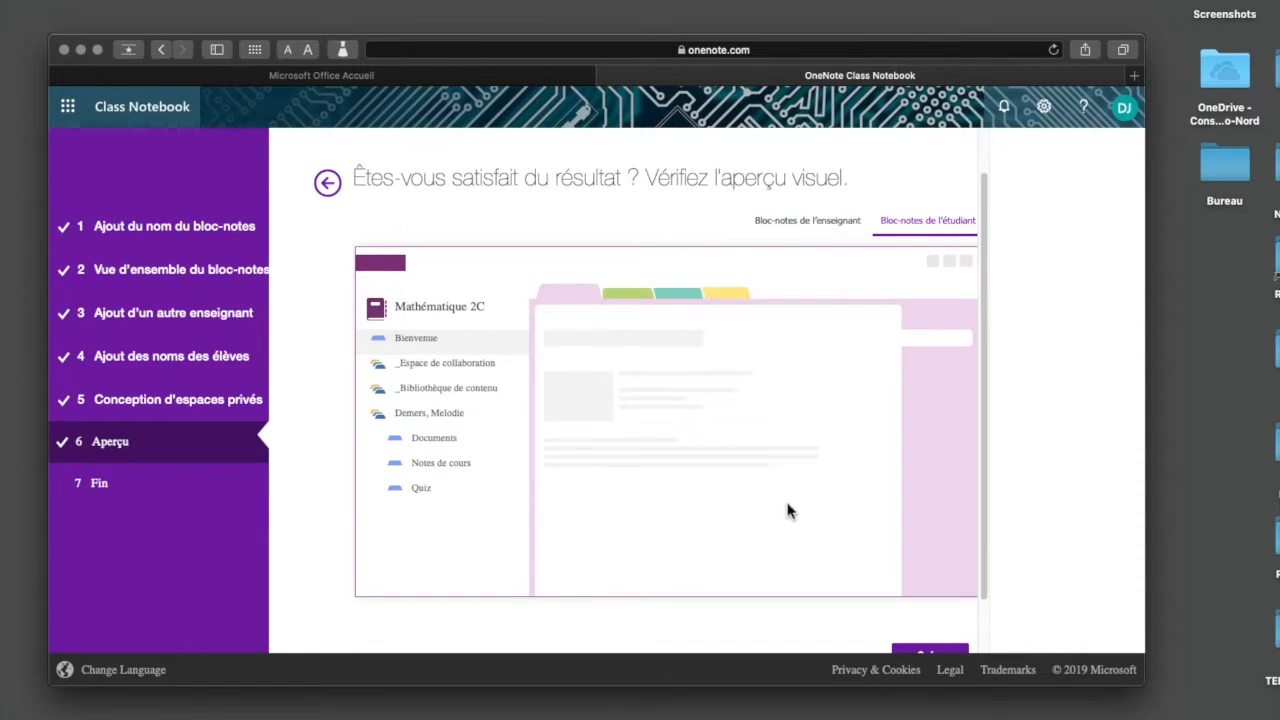
scroll(788, 511, "down", 2)
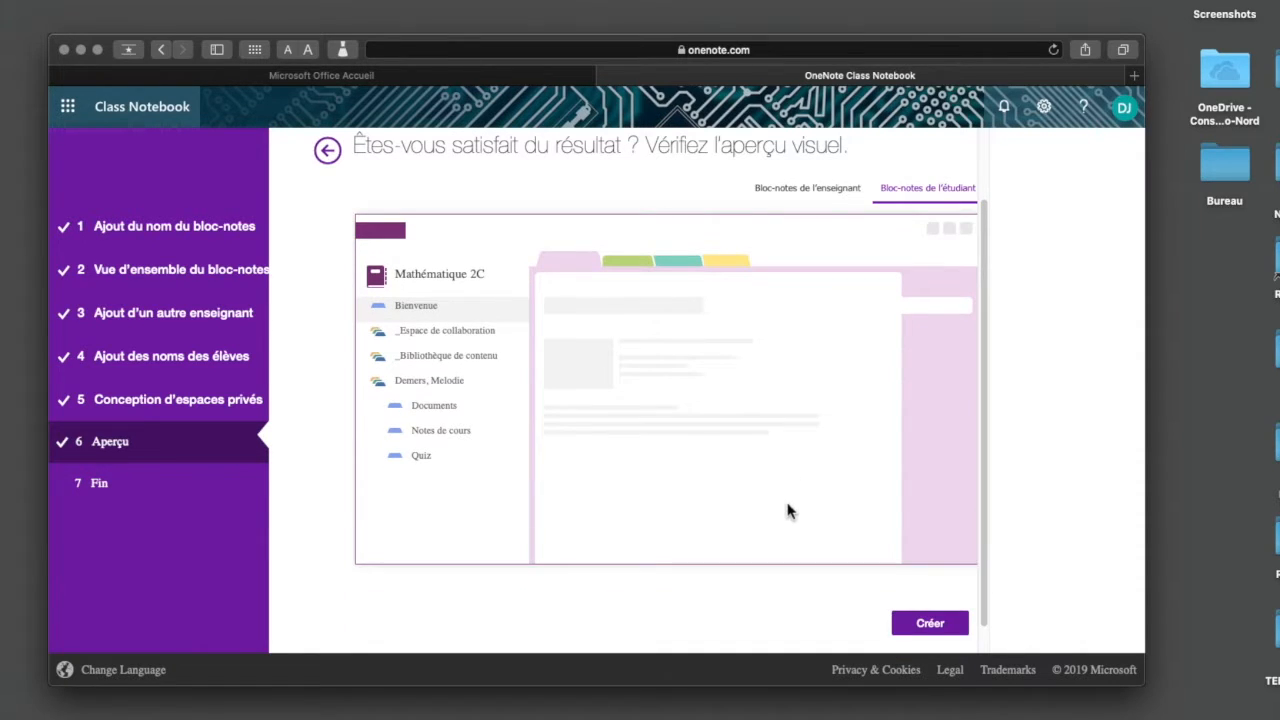
left_click(938, 624)
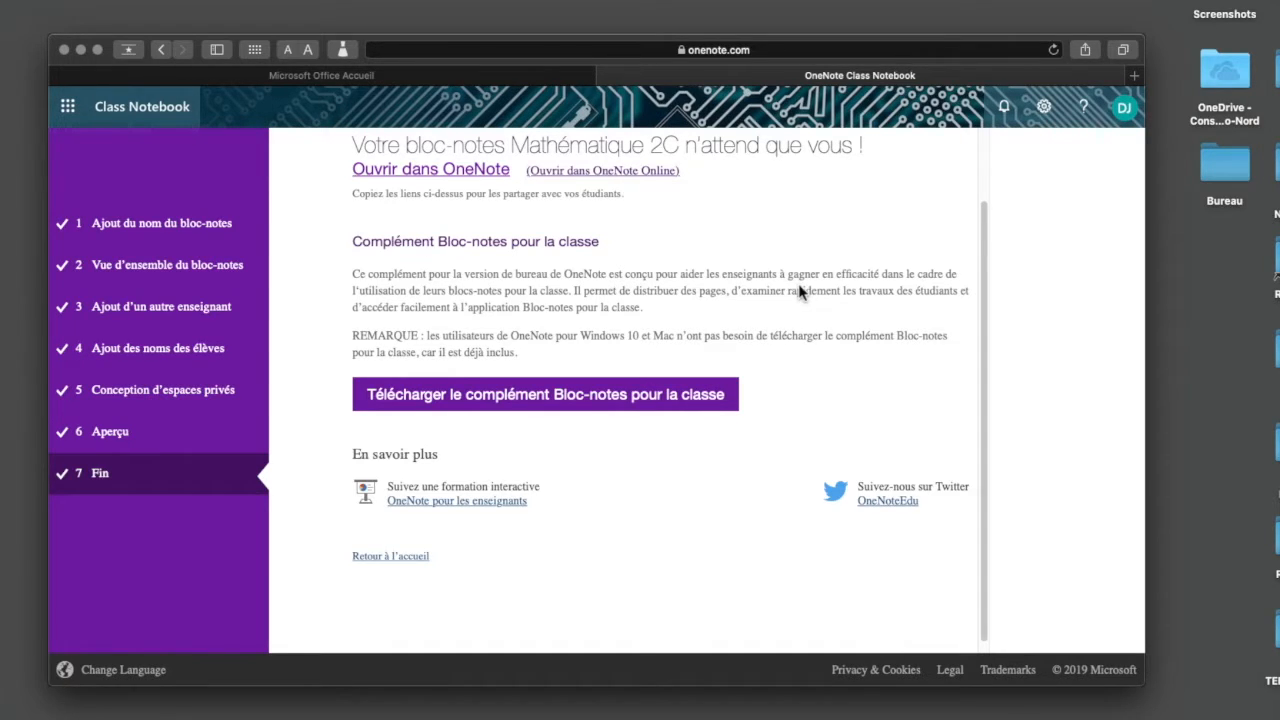
Switch from Class Notebook to the OneNote web app, leaving the browser's reader view
scroll(798, 283, "up", 2)
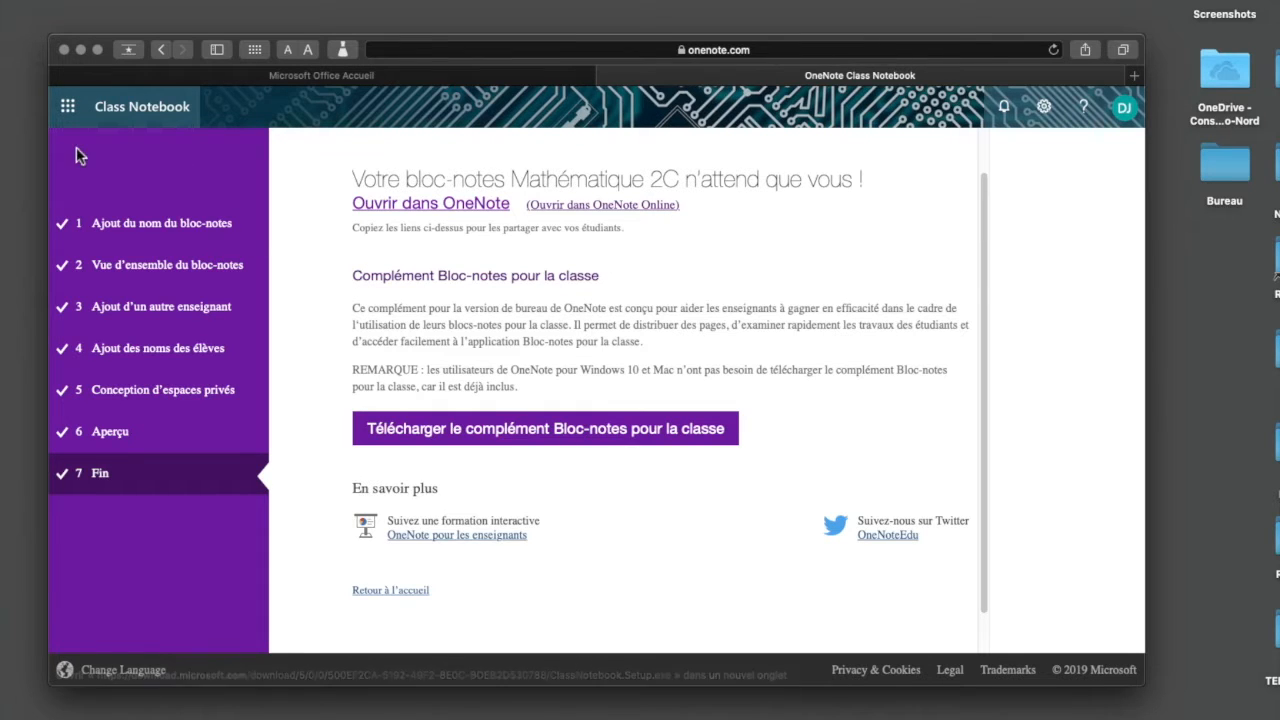
left_click(70, 110)
left_click(70, 110)
left_click(70, 110)
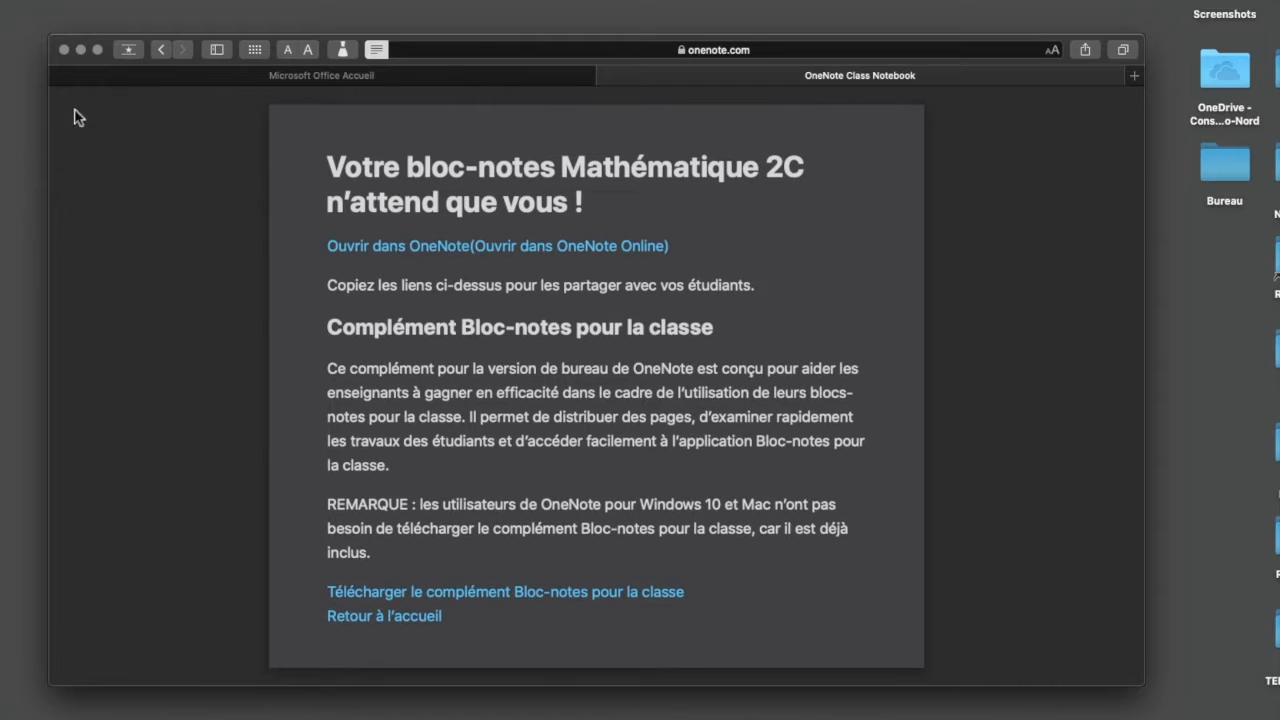
left_click(377, 50)
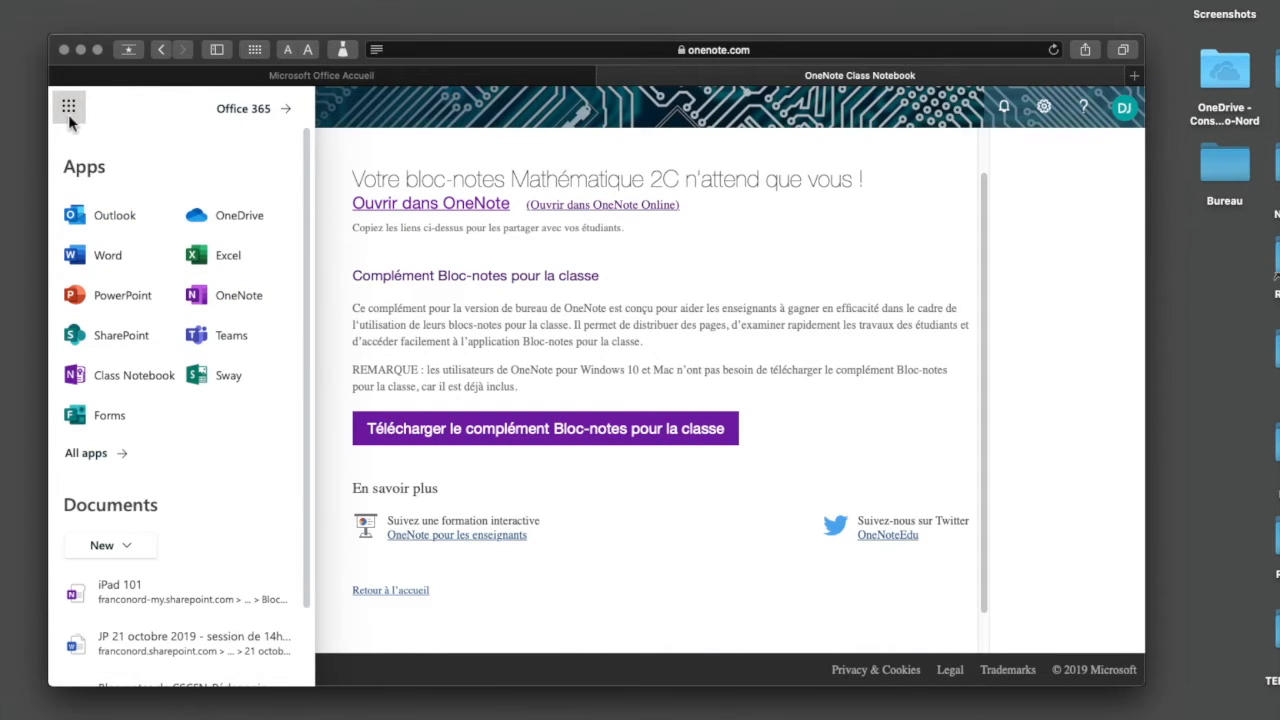
left_click(240, 297)
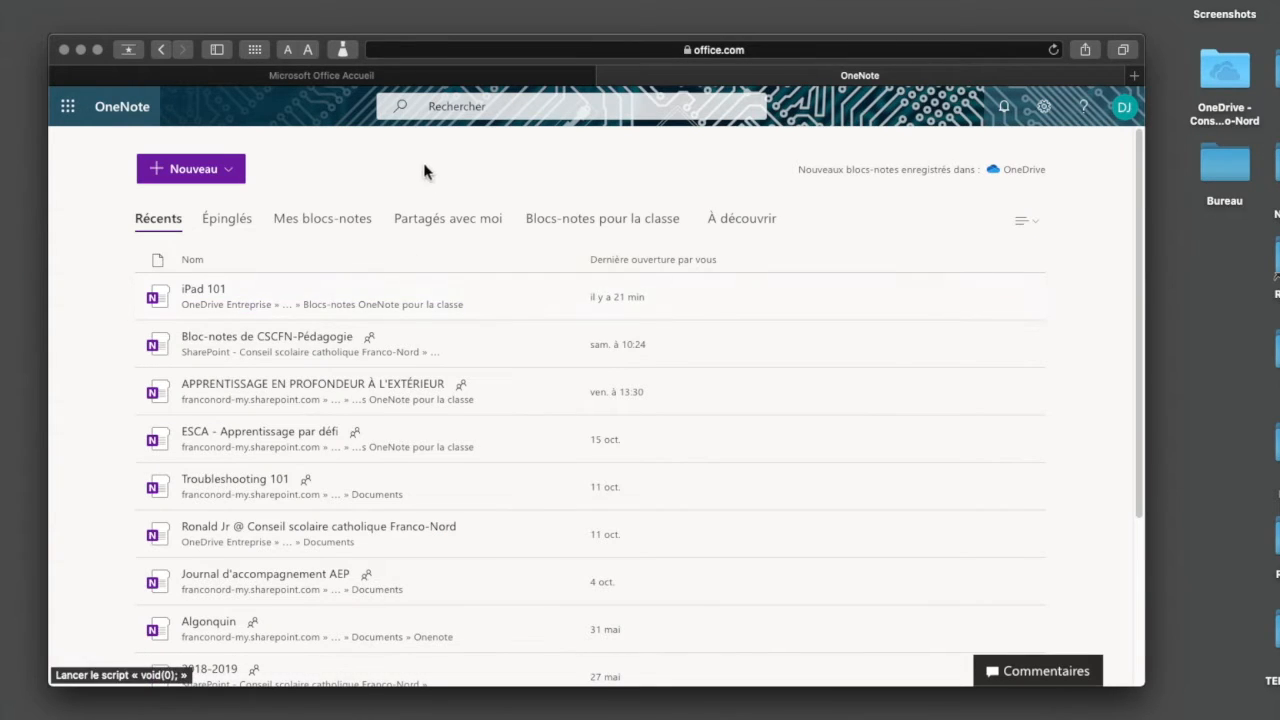
Open the Mathématique 2C notebook from Mes blocs-notes and close the privacy notice
left_click(330, 222)
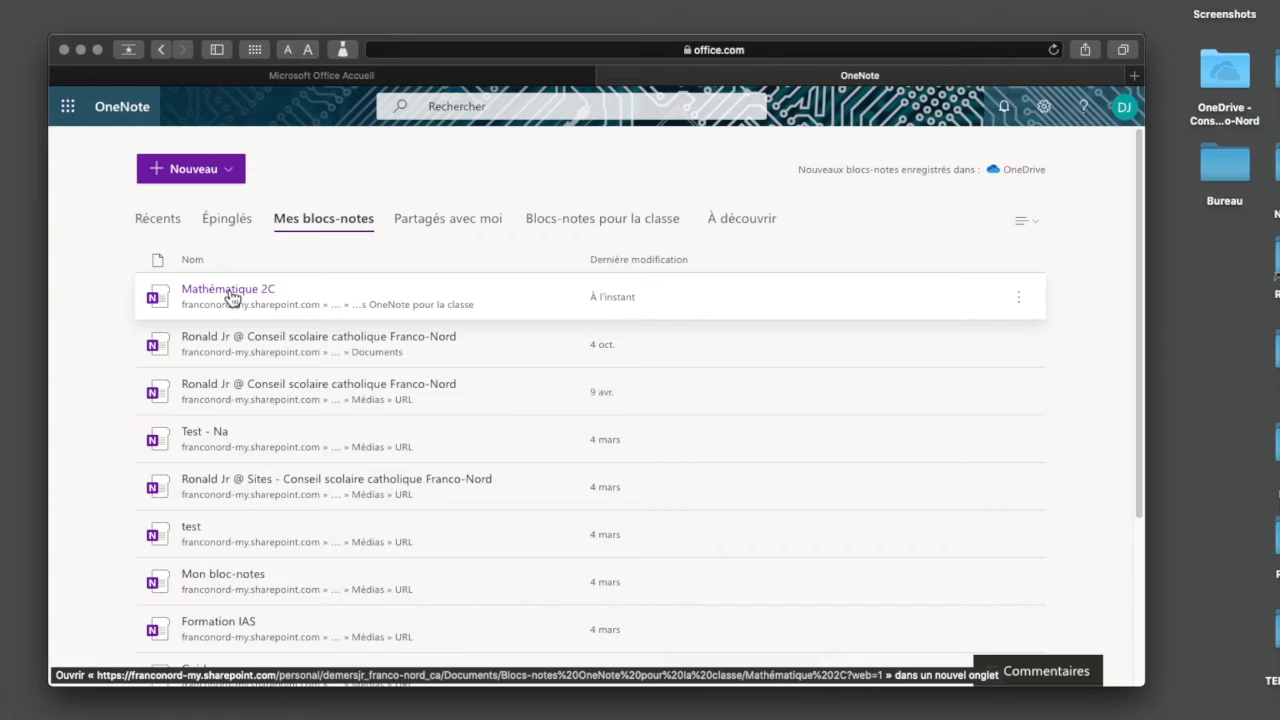
left_click(266, 291)
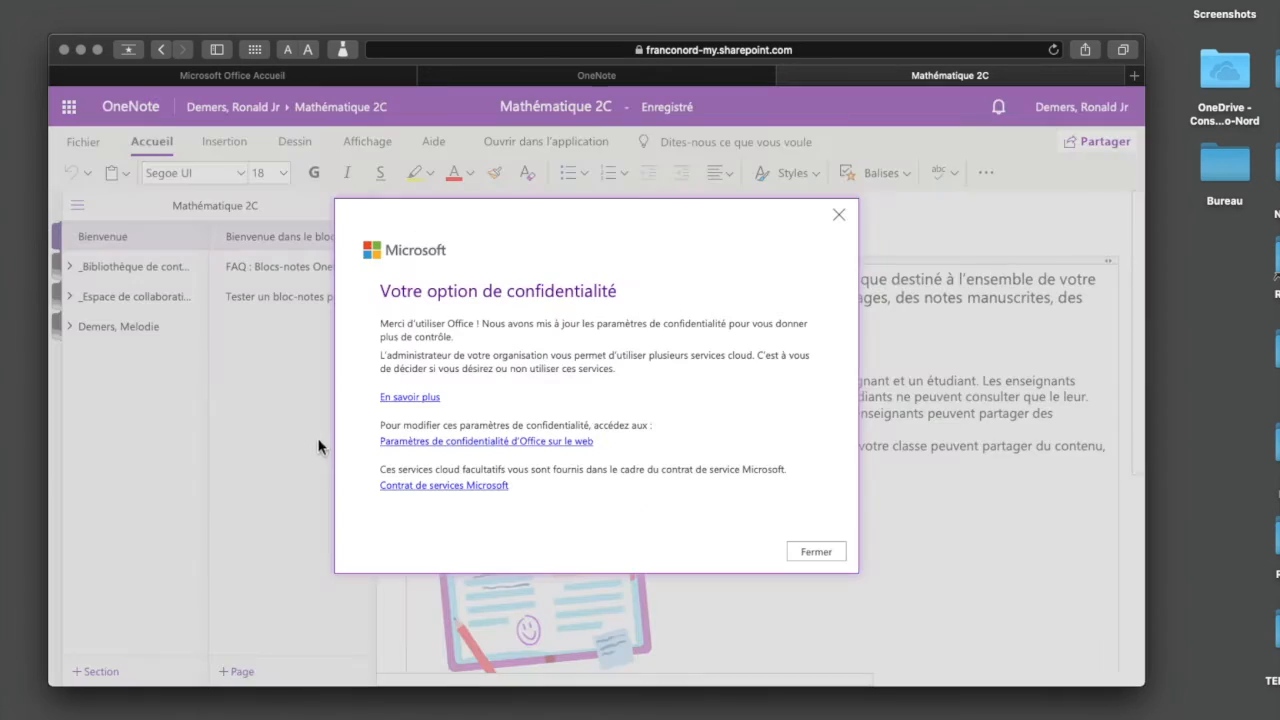
left_click(815, 553)
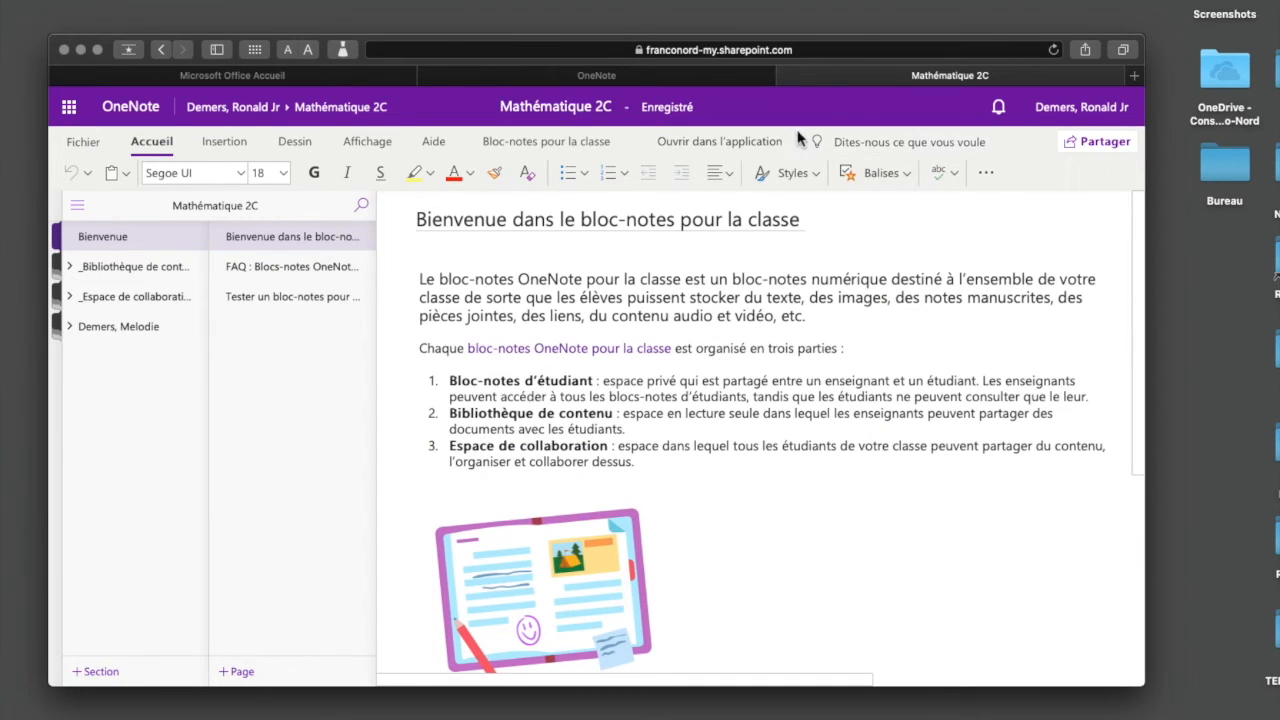